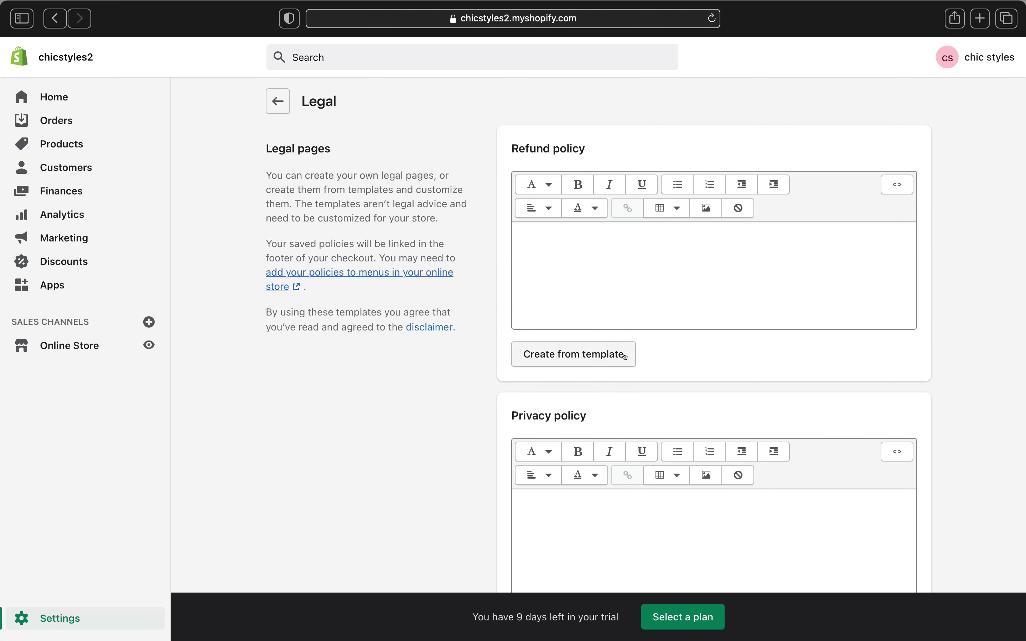
Step: Generate the 30-day Refund policy template and review its Damages, Exceptions, Exchanges and Refunds sections
click(573, 353)
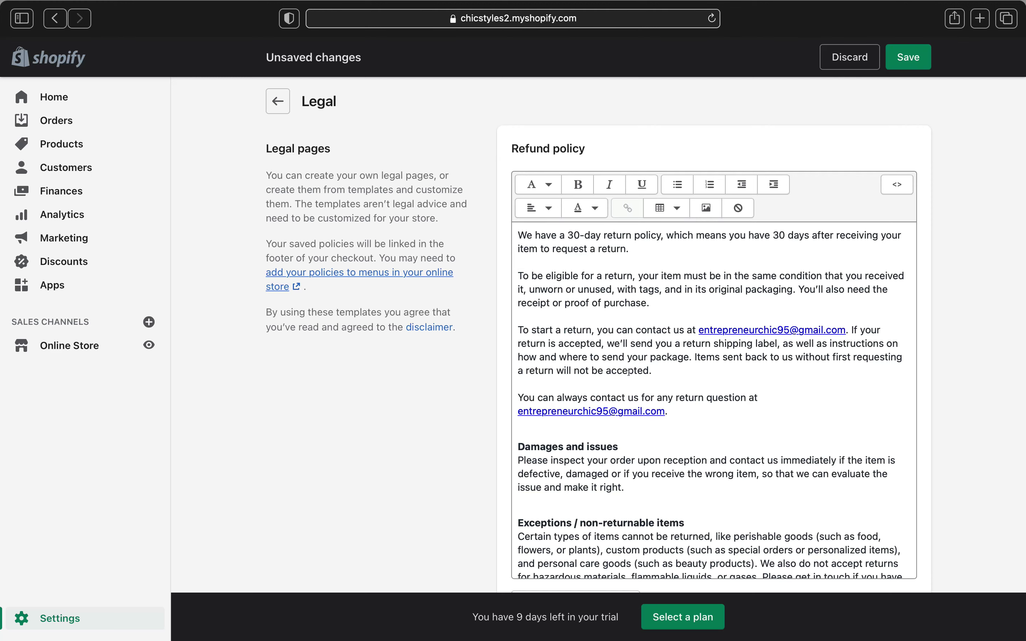
scroll(591, 376, down, 5)
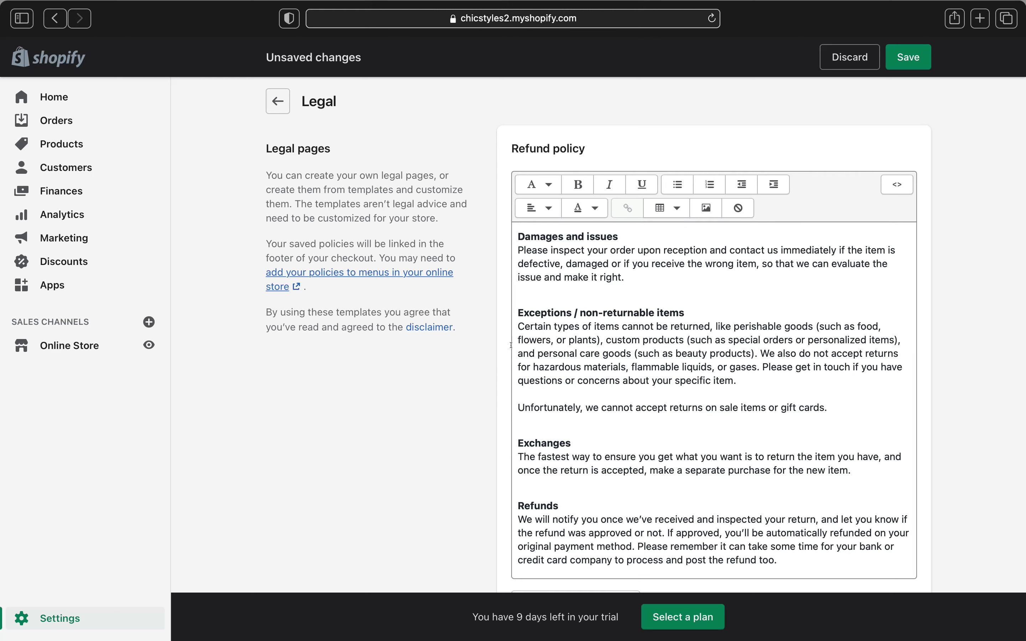
scroll(511, 345, down, 5)
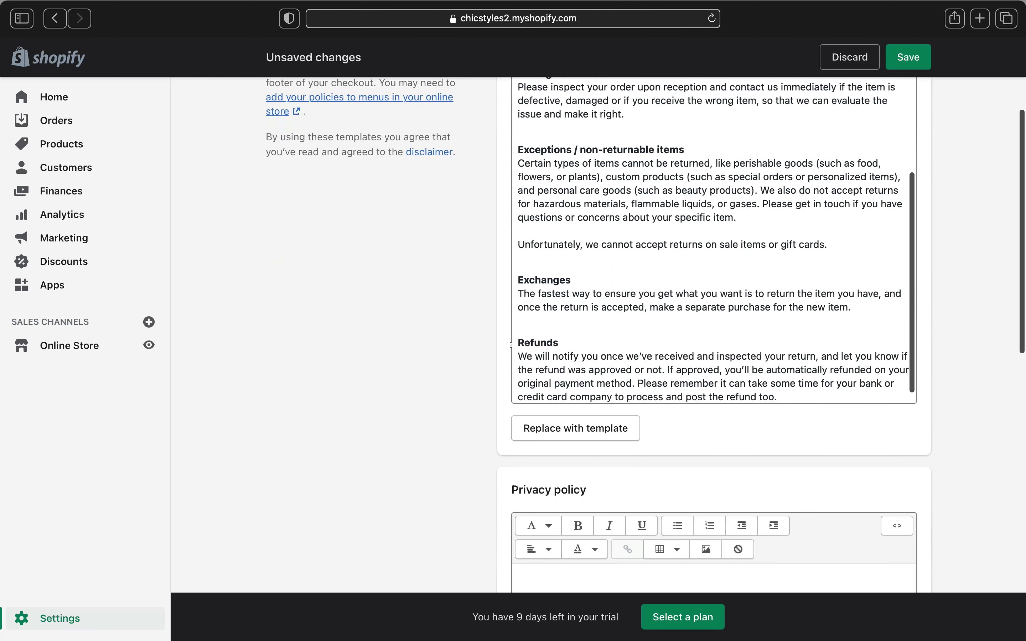
scroll(511, 345, up, 10)
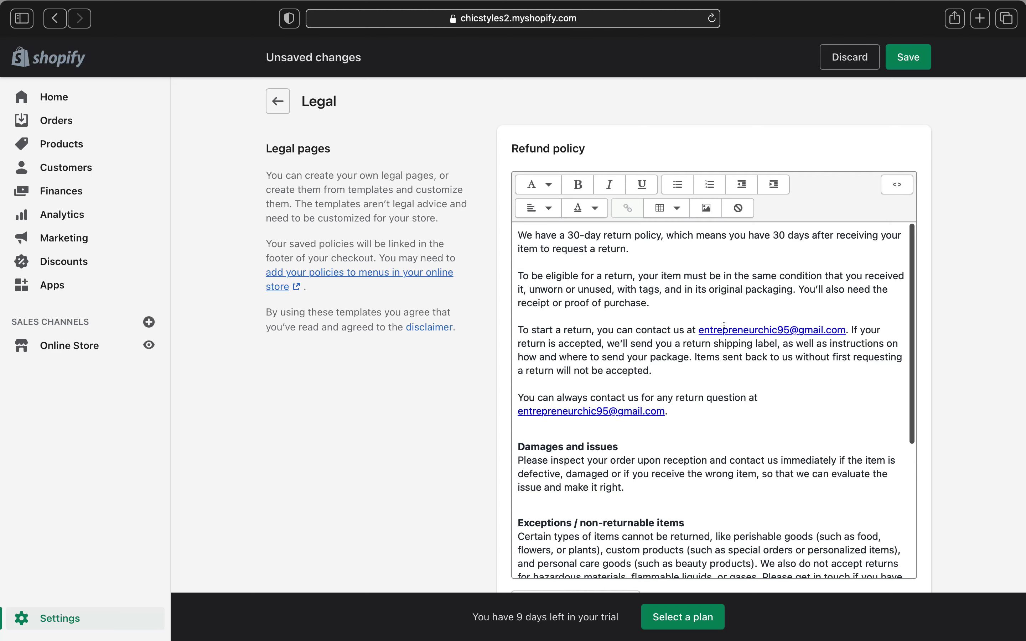
scroll(755, 324, down, 10)
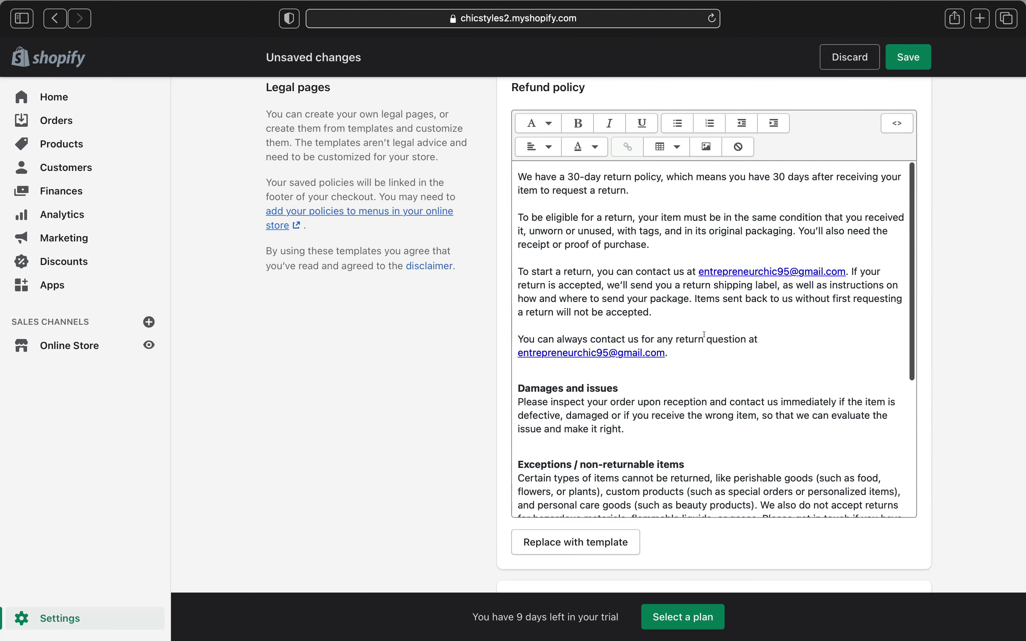
scroll(705, 334, down, 8)
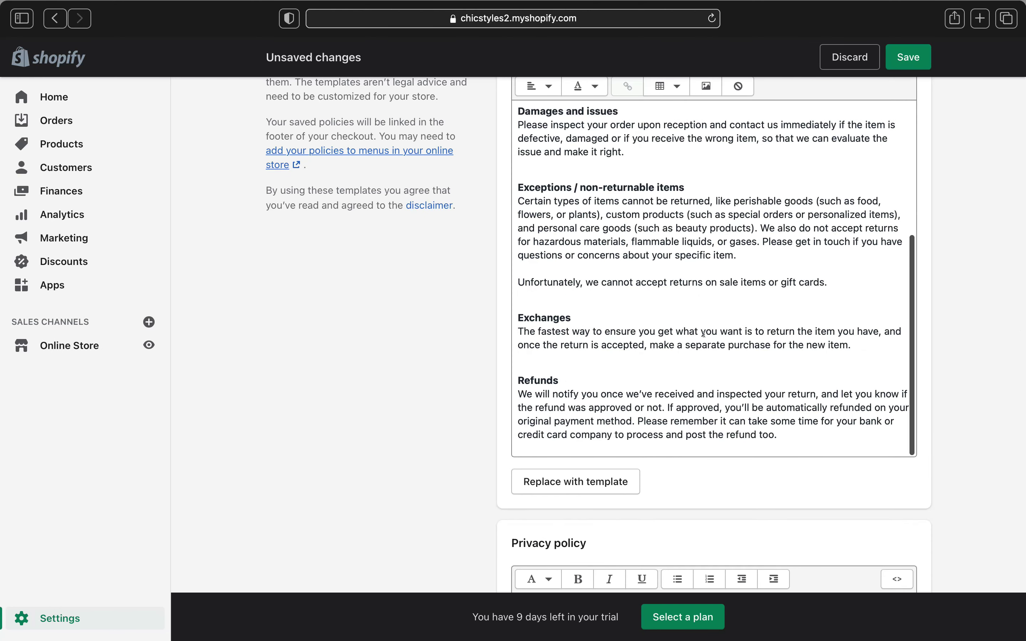
scroll(704, 334, down, 3)
scroll(705, 334, up, 8)
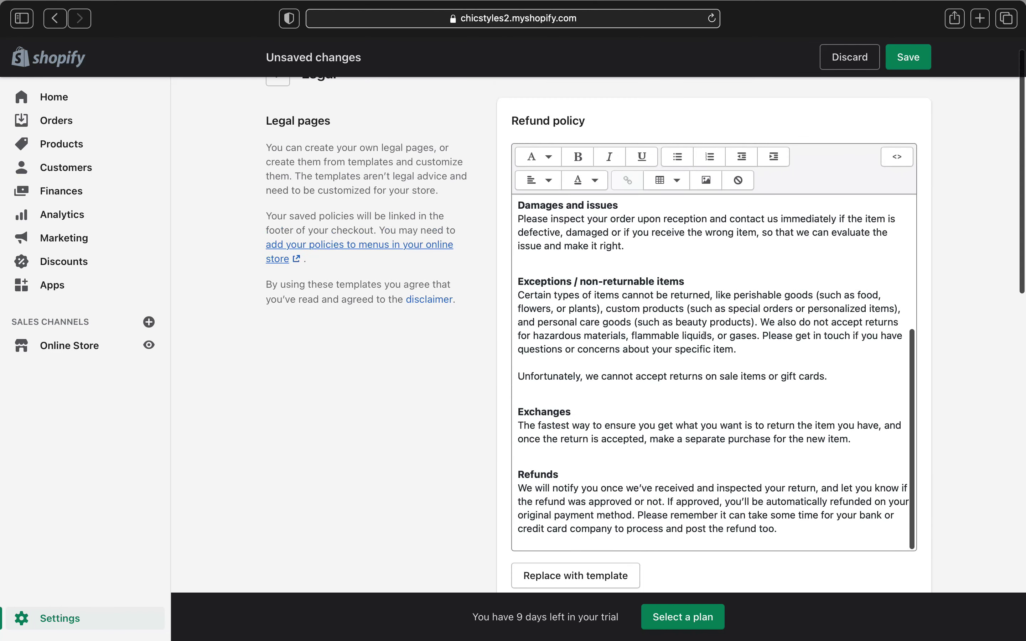
scroll(705, 334, up, 3)
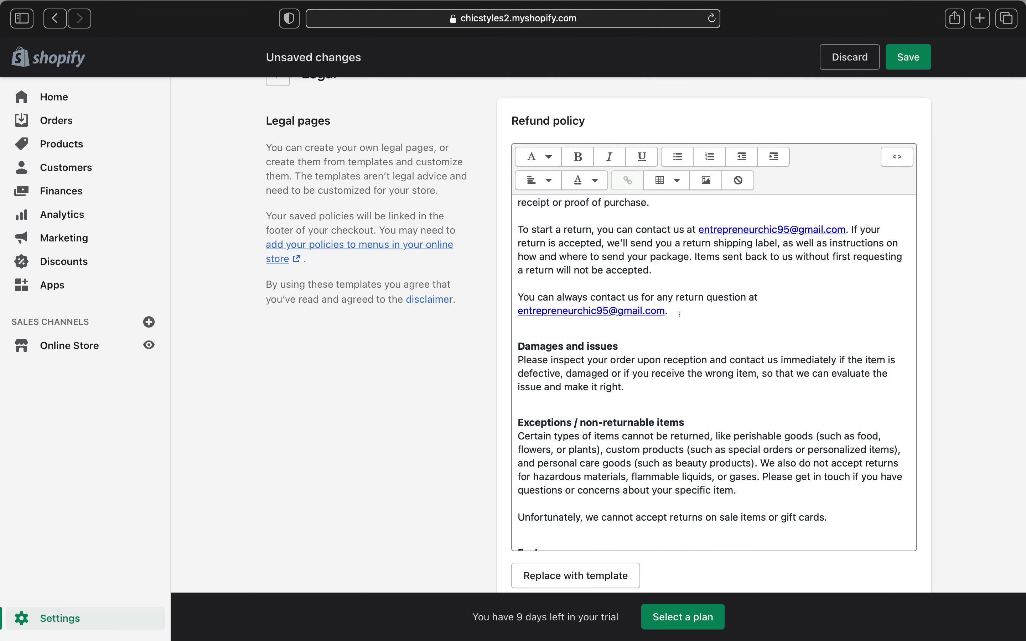
scroll(679, 315, down, 5)
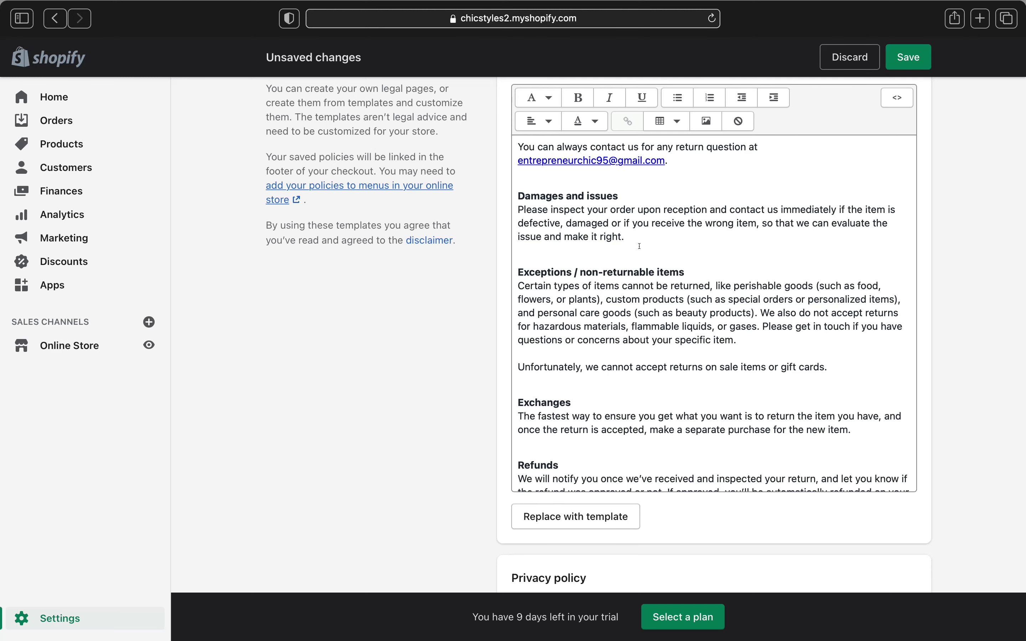
scroll(638, 251, up, 10)
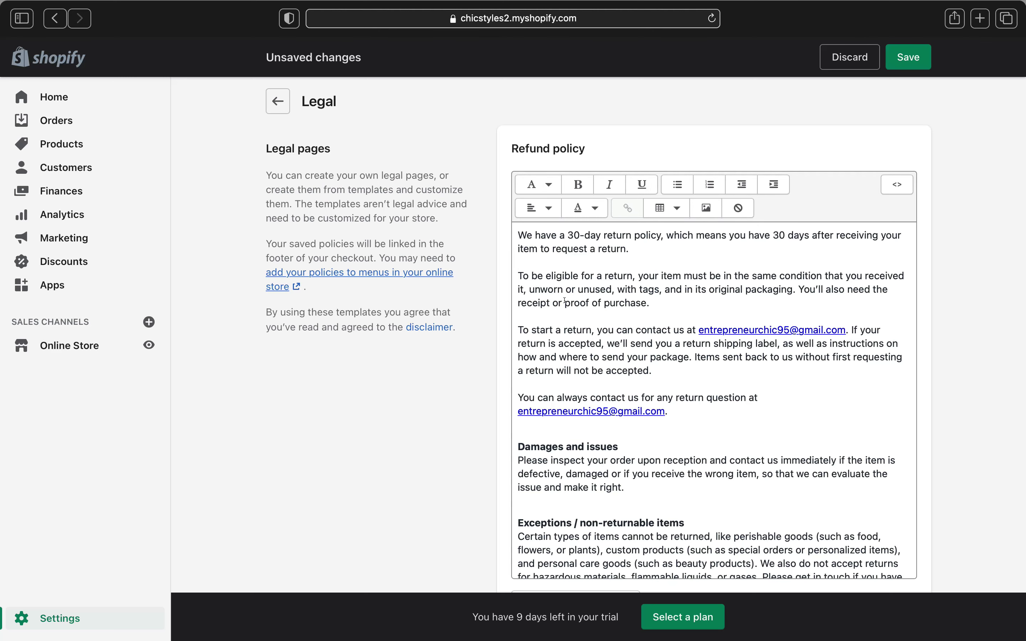
scroll(565, 301, down, 10)
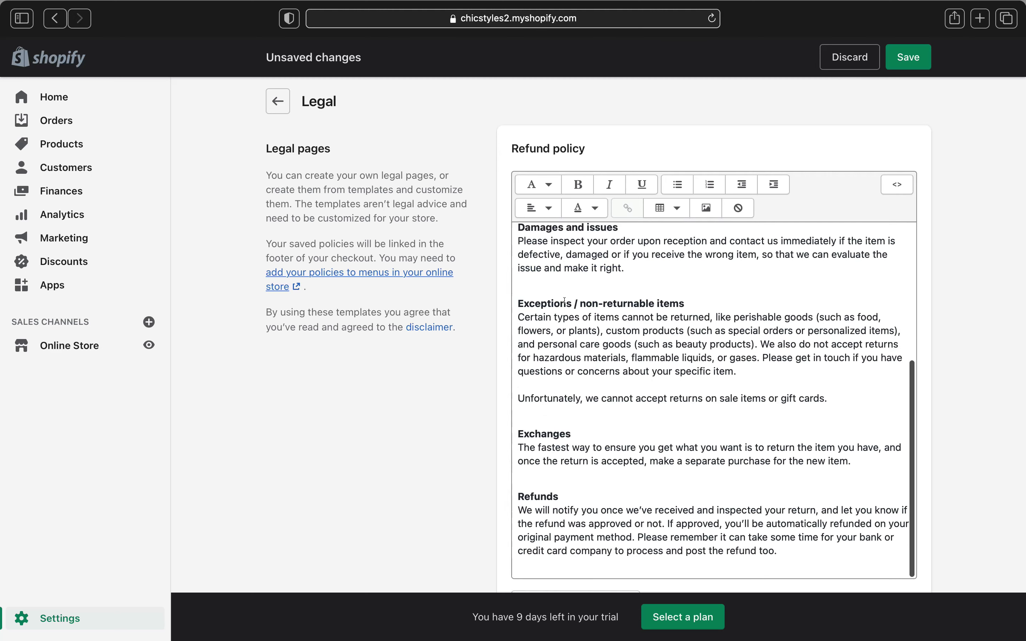
scroll(564, 301, up, 10)
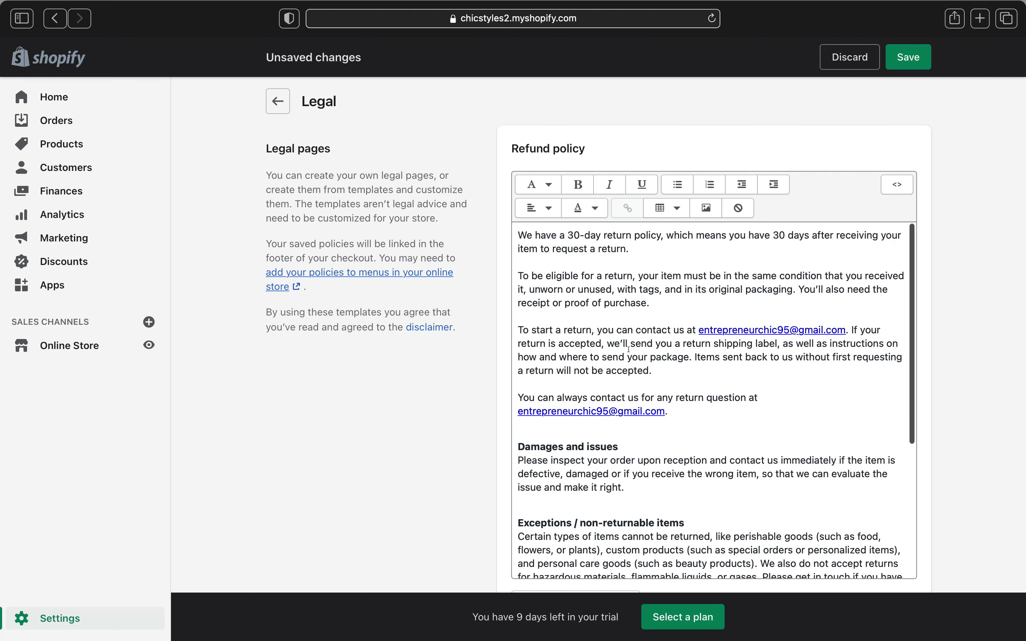
scroll(629, 349, down, 9)
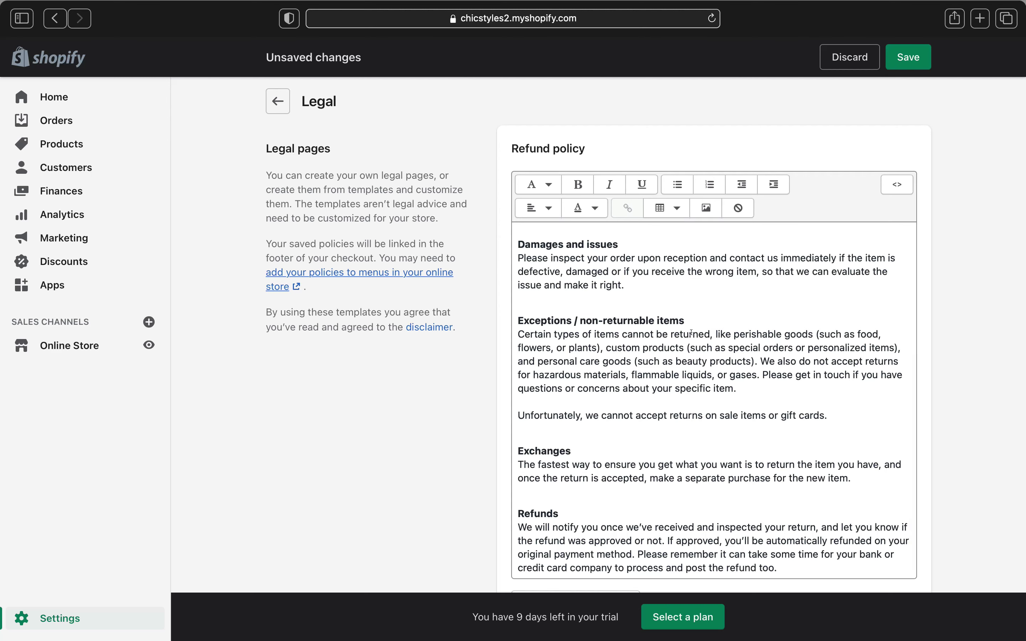
scroll(610, 416, down, 5)
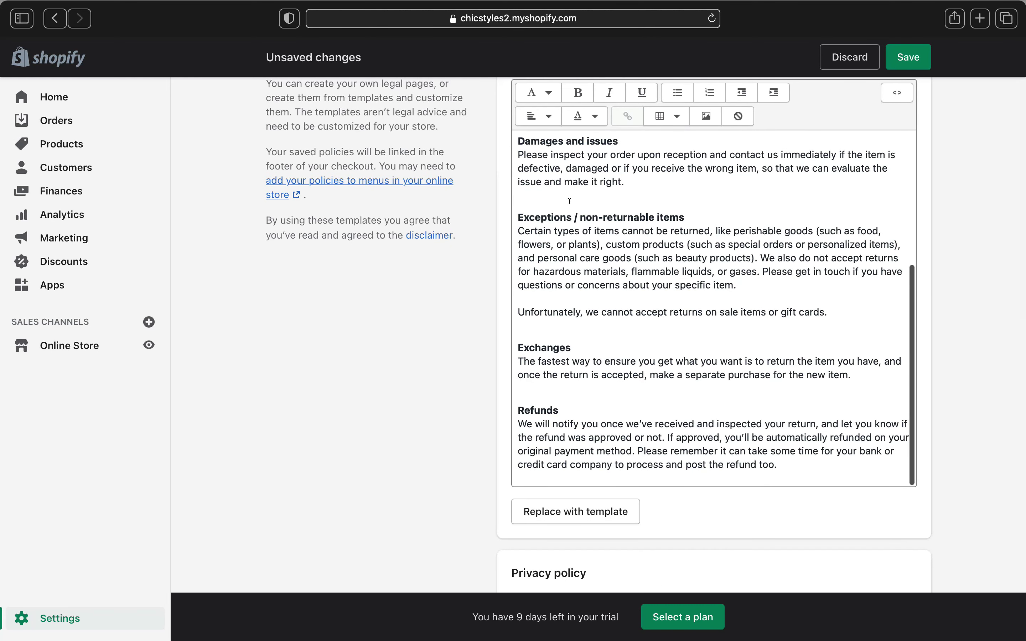
scroll(571, 327, up, 10)
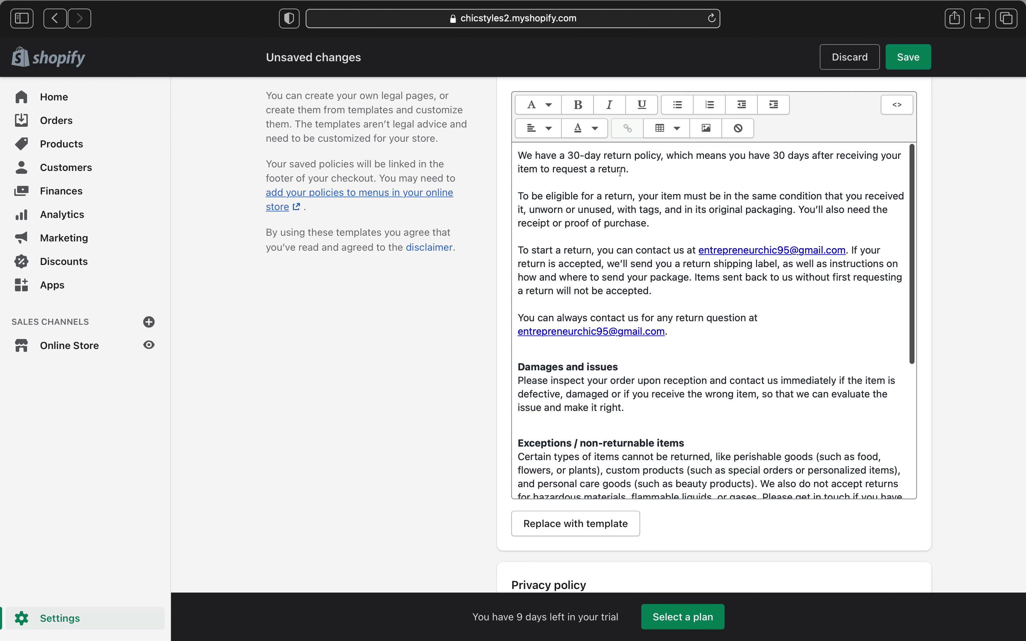
click(623, 204)
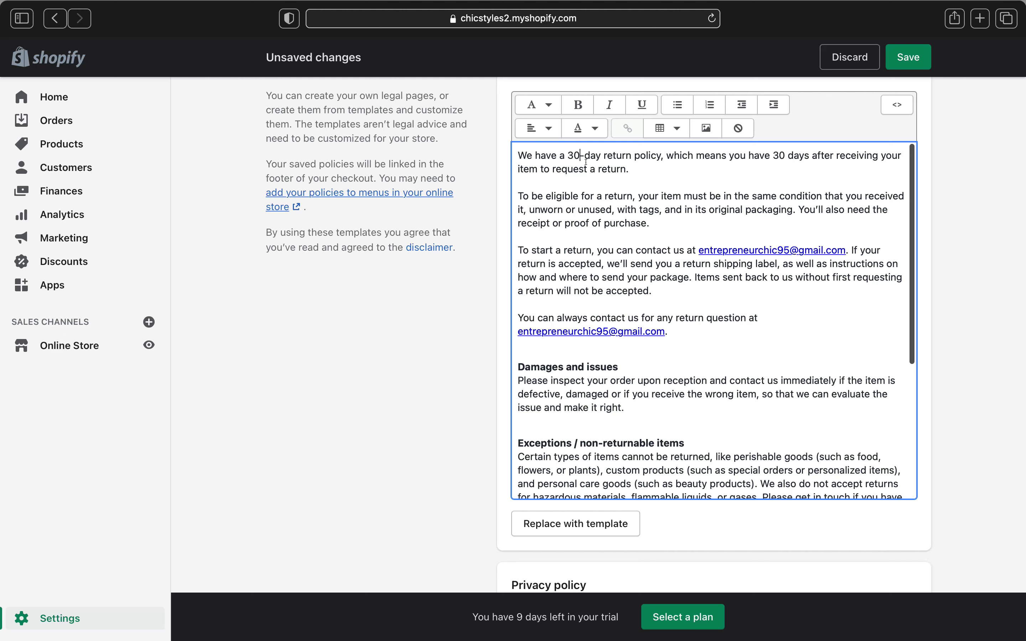
key(BackSpace)
key(BackSpace)
text(29)
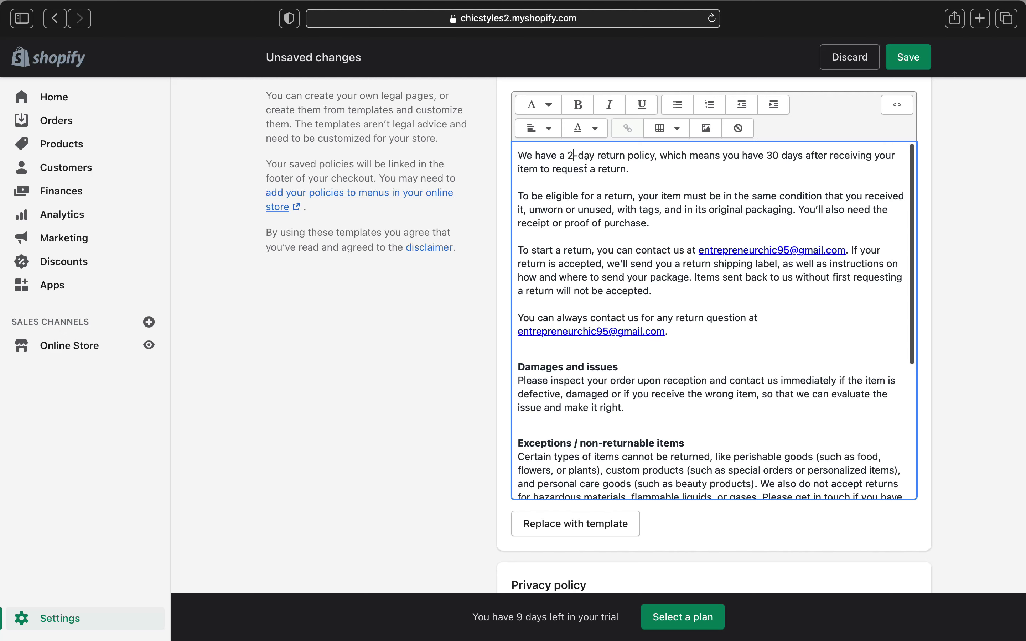
key(BackSpace)
text(0)
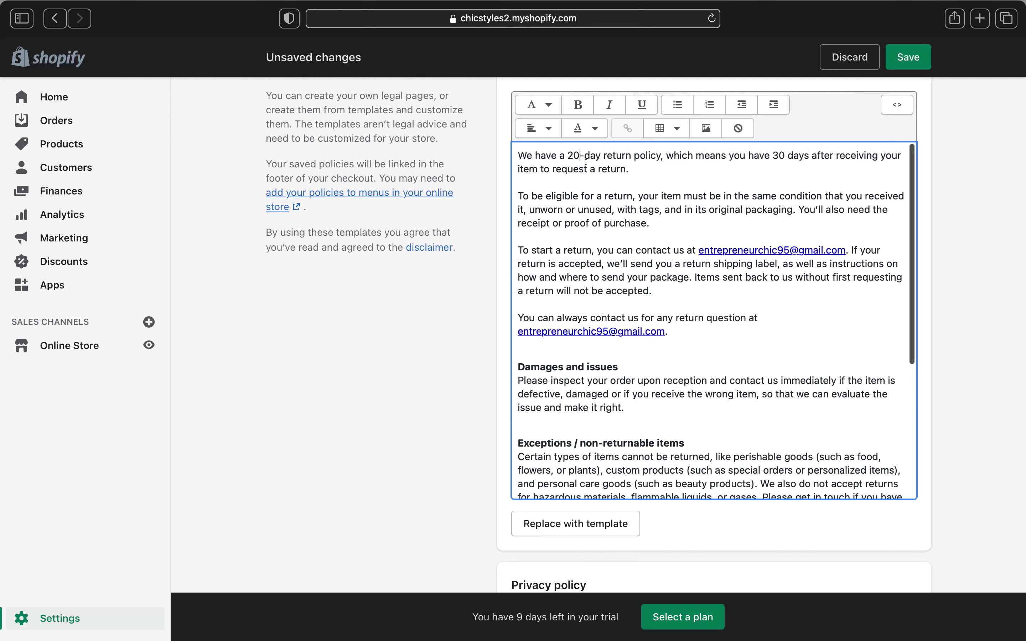
key(BackSpace)
key(BackSpace)
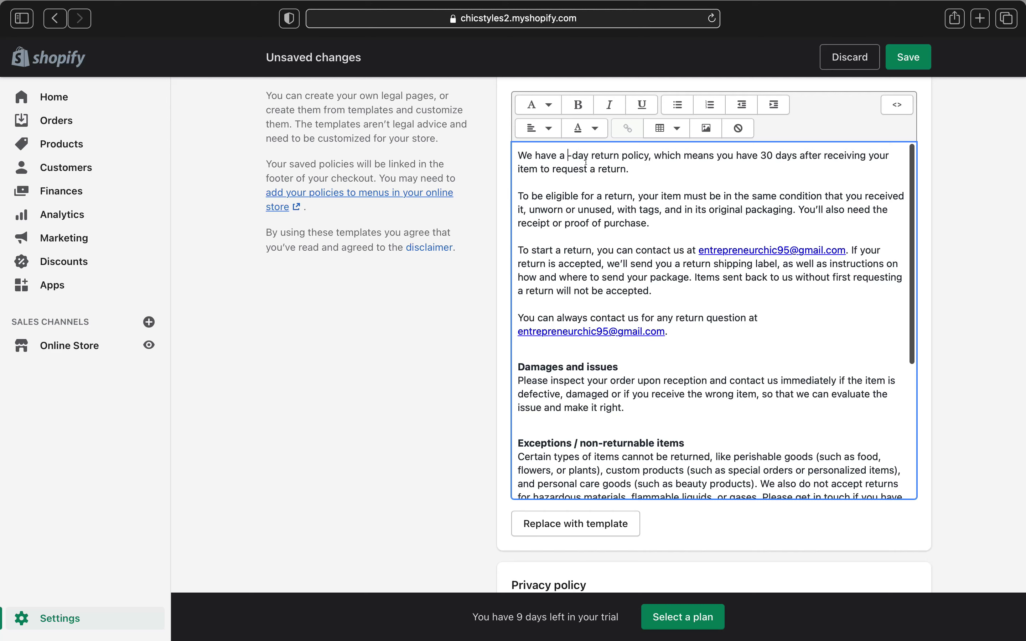
text(30)
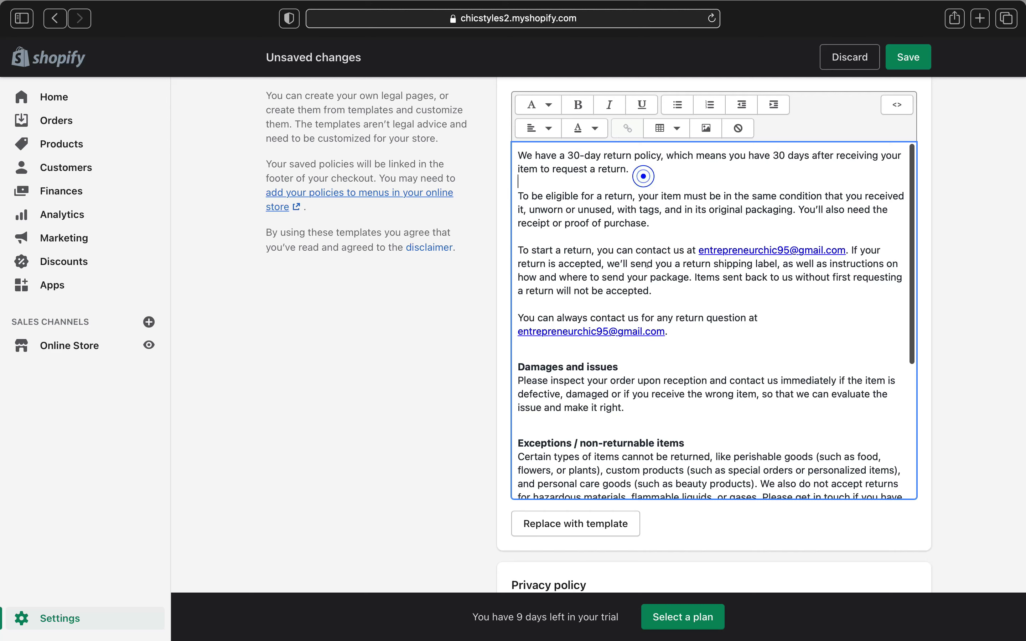
scroll(673, 367, down, 3)
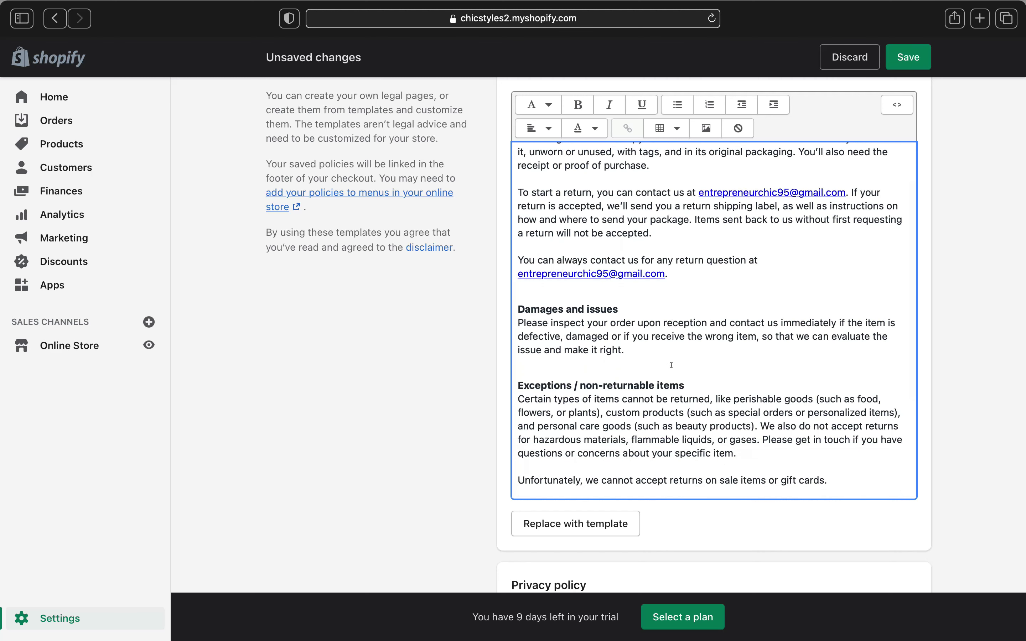
scroll(673, 367, down, 8)
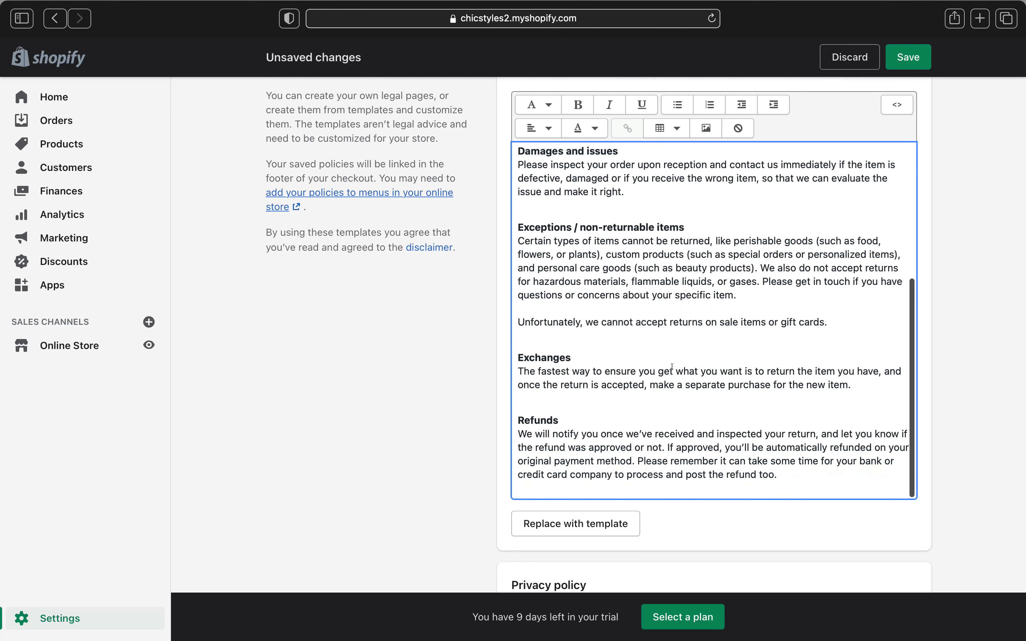
scroll(673, 367, down, 4)
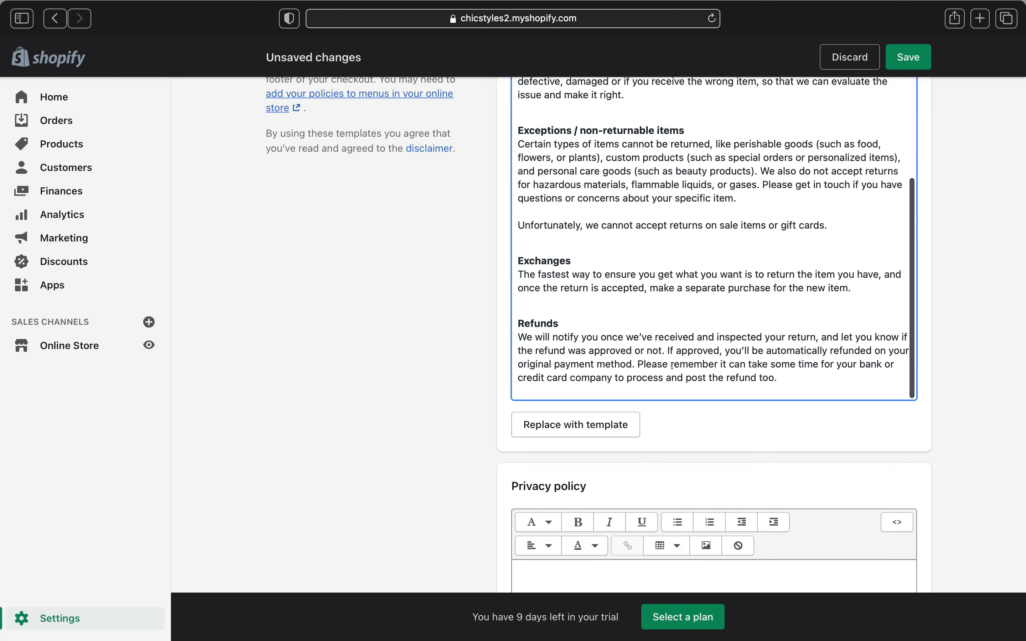
scroll(672, 367, down, 3)
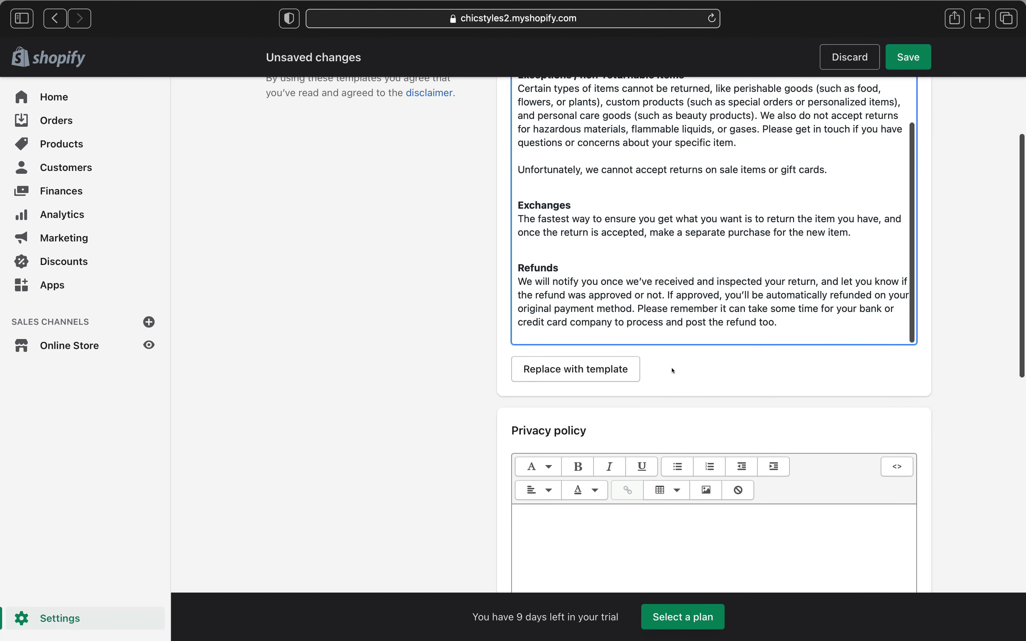
scroll(673, 370, down, 2)
scroll(632, 225, down, 8)
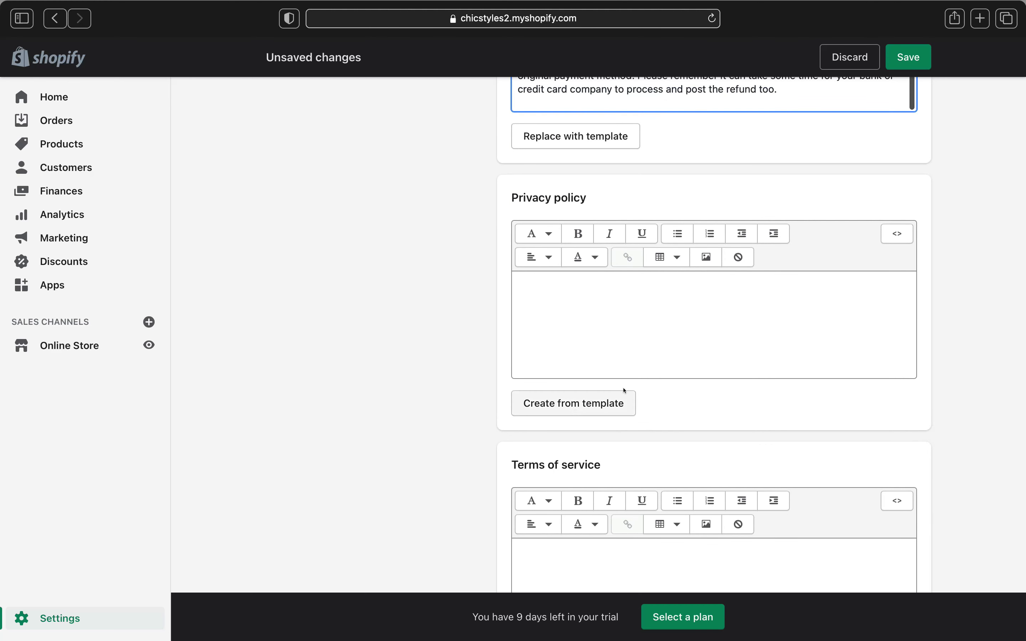
Step: Fill the Privacy policy with Shopify's template text and skim through it
click(569, 404)
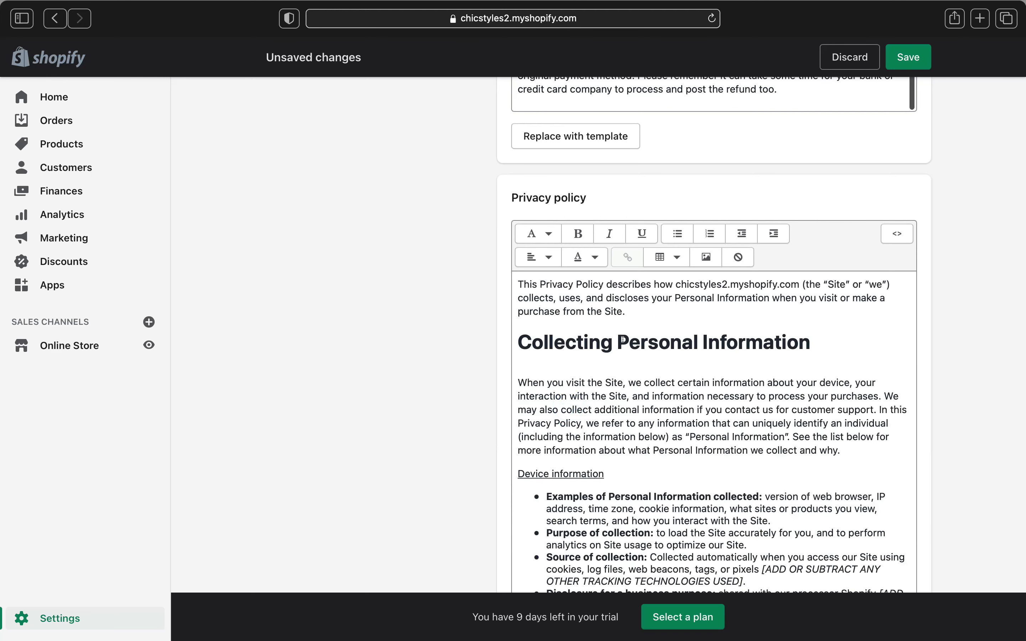
scroll(629, 409, down, 8)
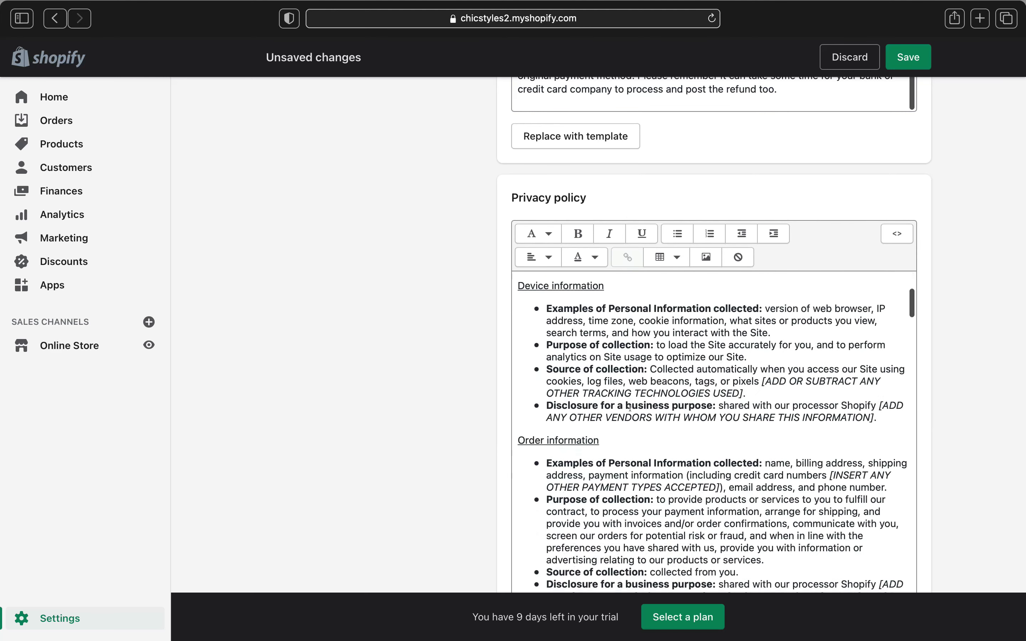
scroll(629, 408, down, 15)
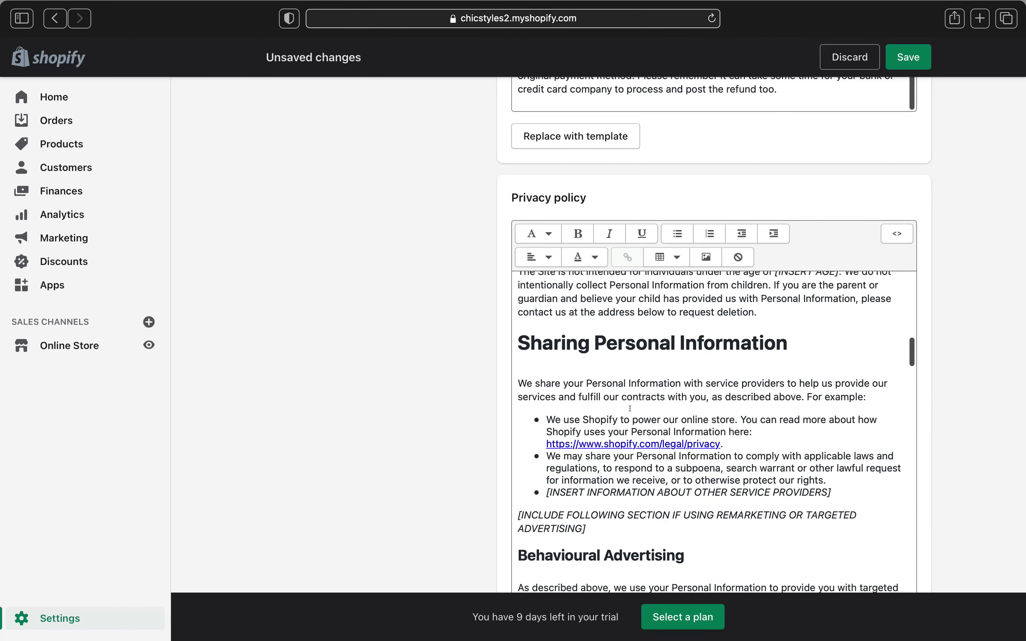
scroll(629, 408, down, 10)
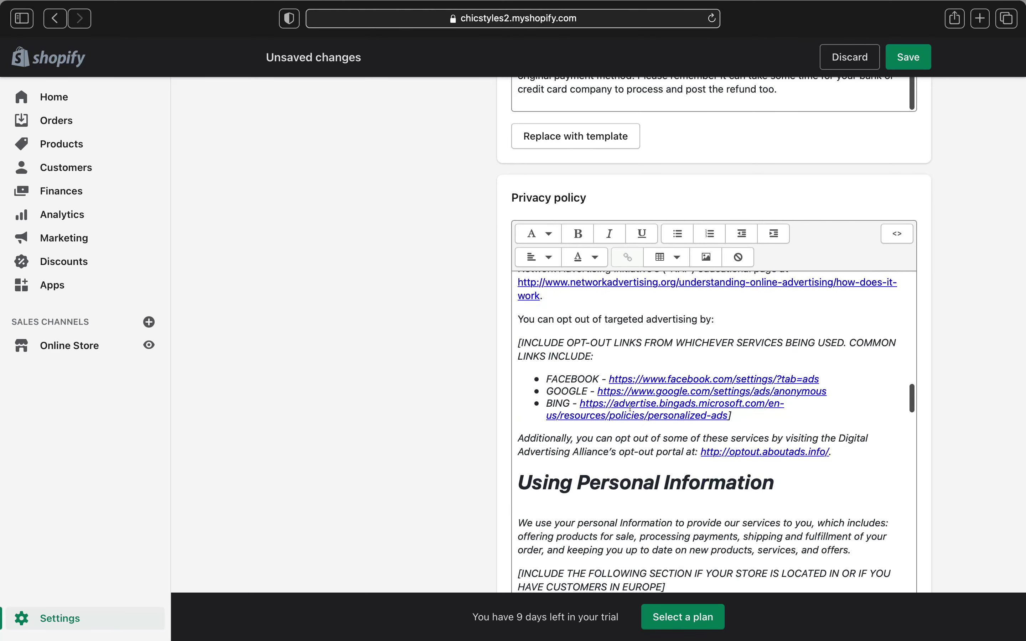
scroll(629, 410, down, 15)
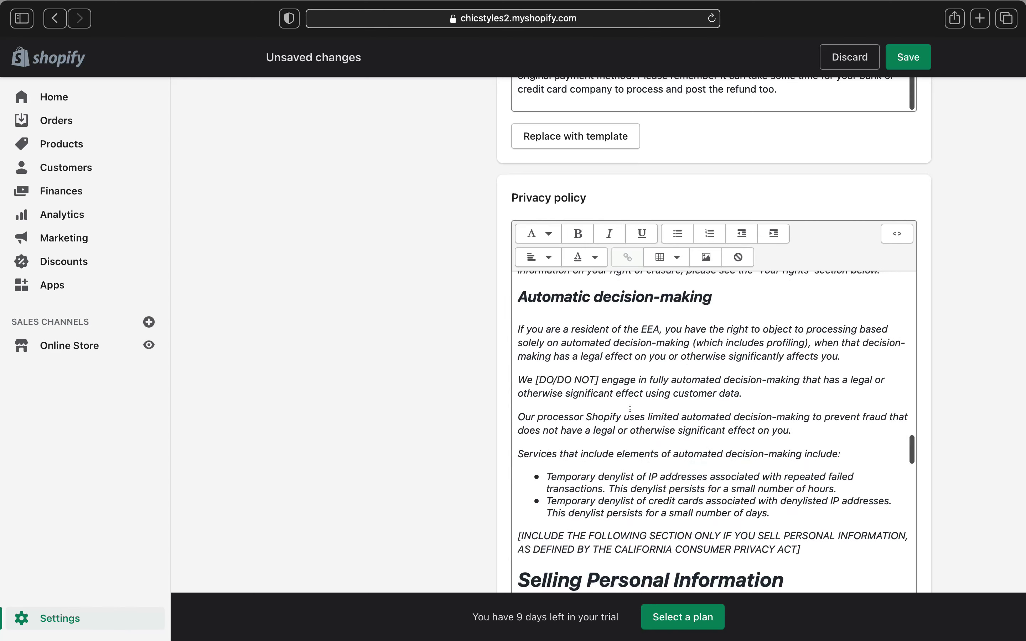
scroll(630, 409, down, 15)
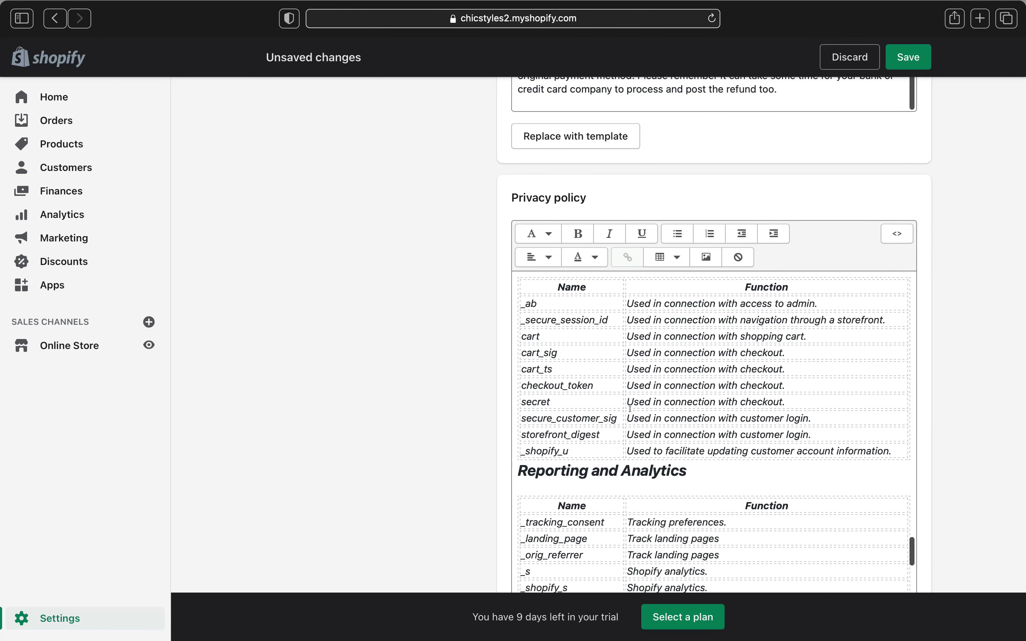
scroll(630, 409, down, 15)
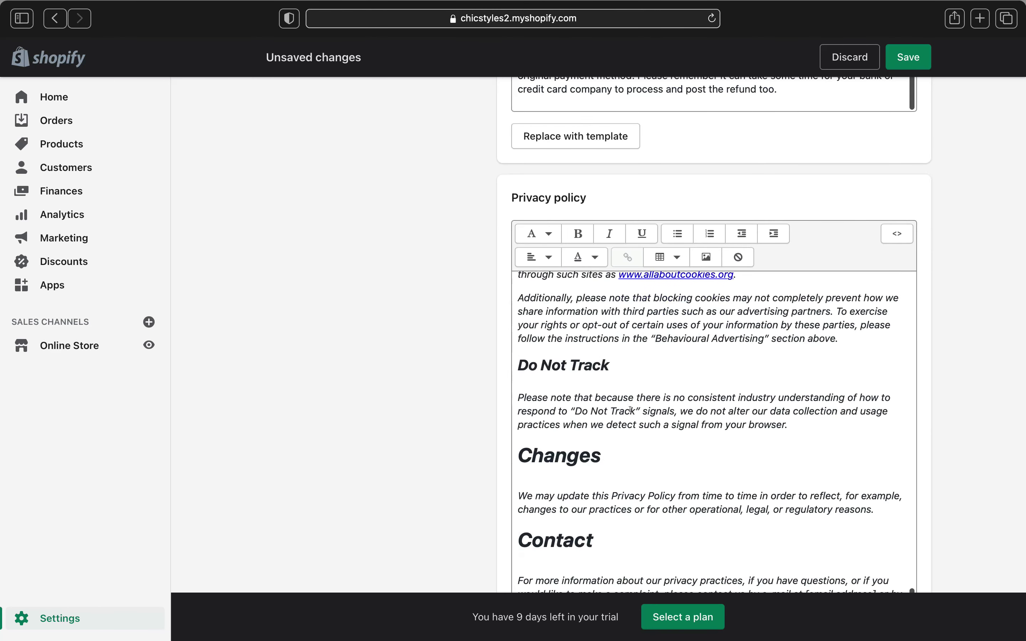
scroll(630, 410, up, 7)
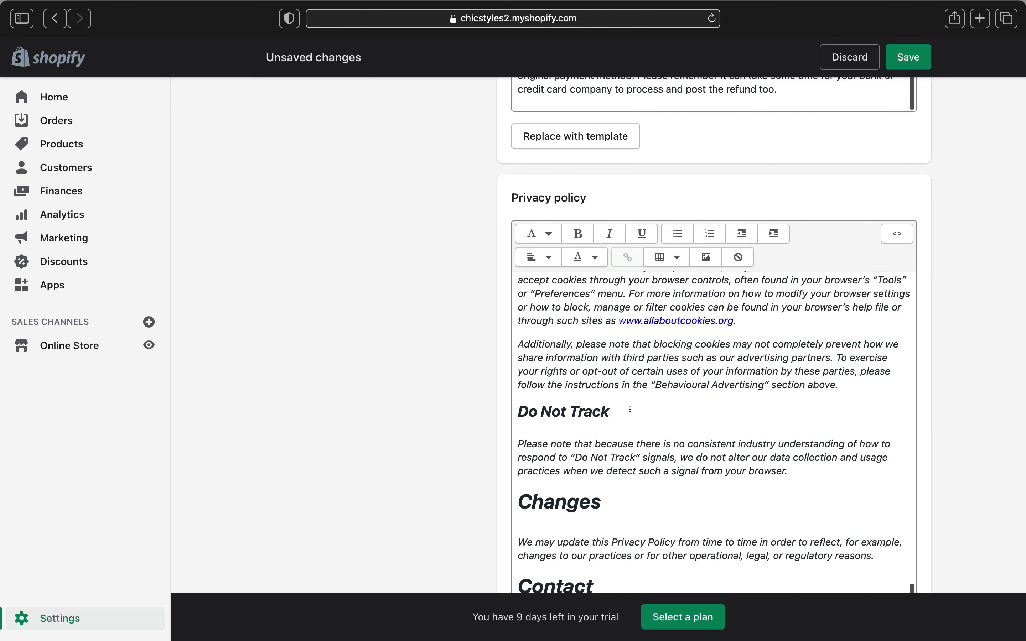
scroll(630, 409, up, 15)
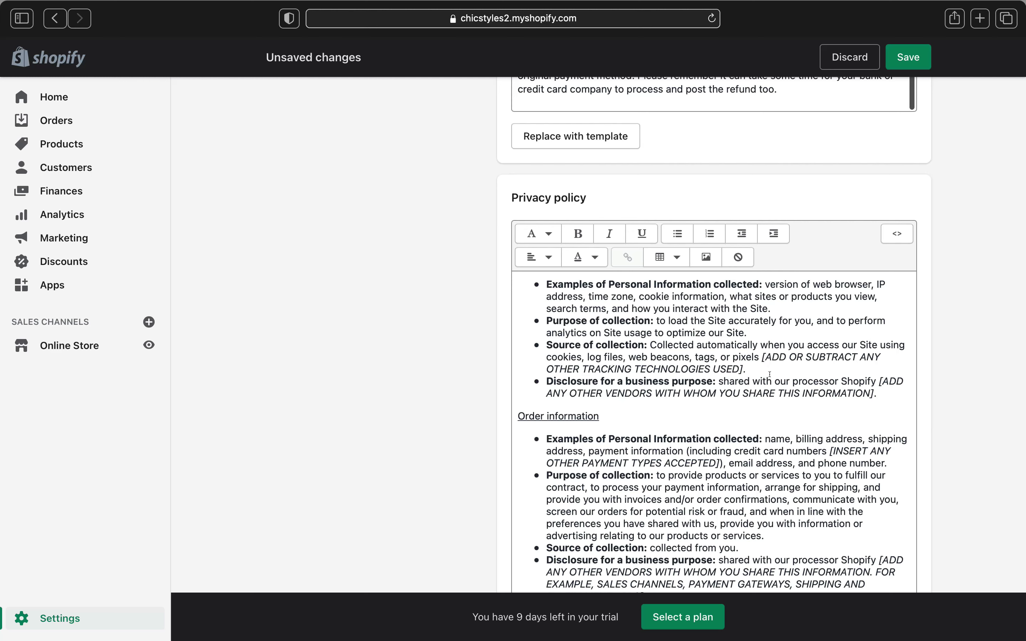
Step: Delete the tracking-technologies, vendors and bracketed placeholder paragraphs above Minors
click(774, 359)
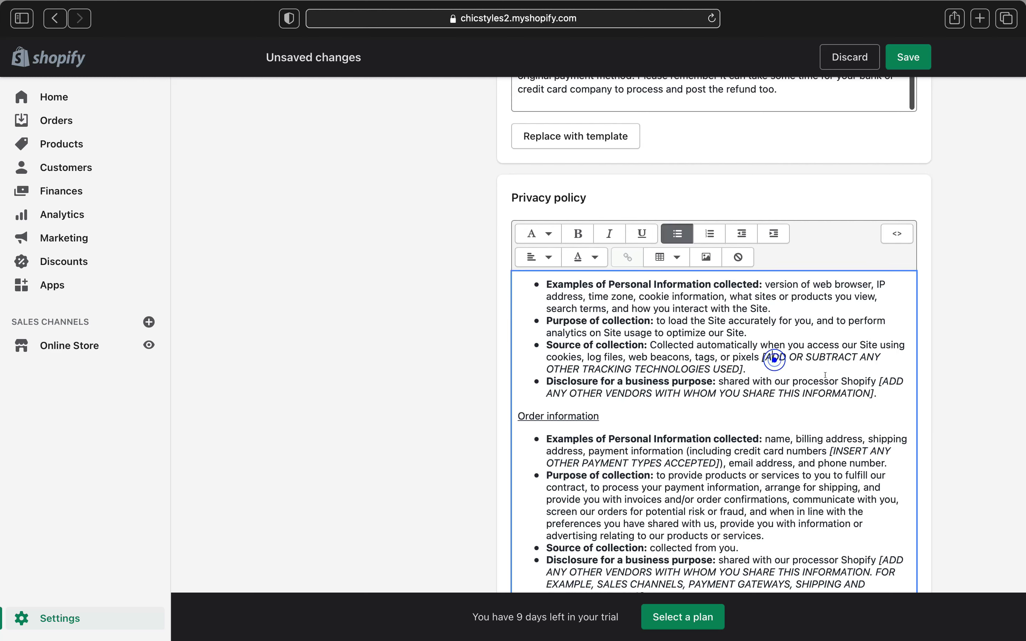
drag(762, 357, 762, 367)
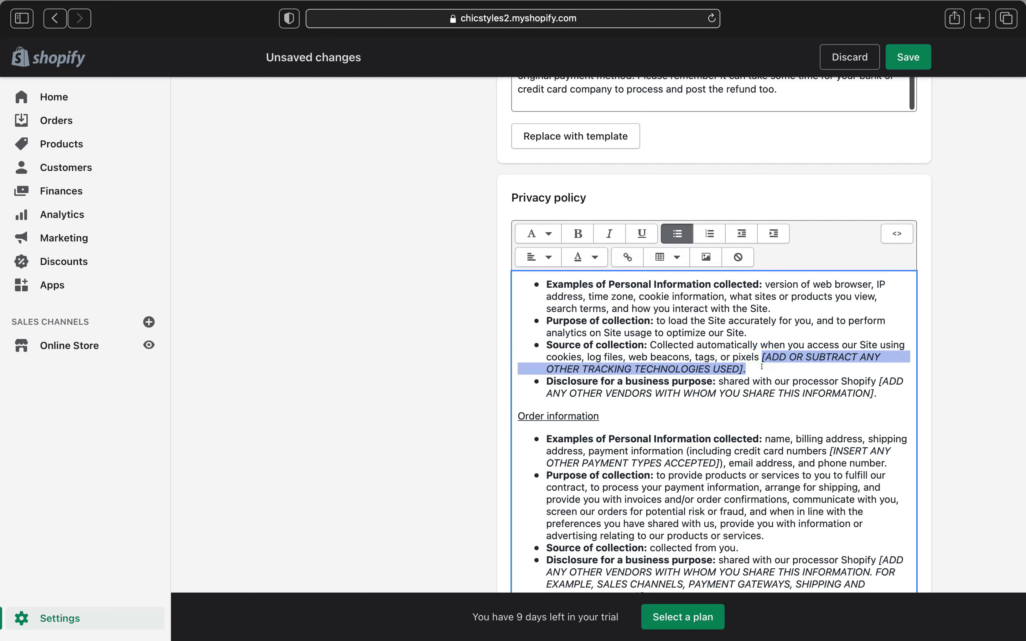
key(BackSpace)
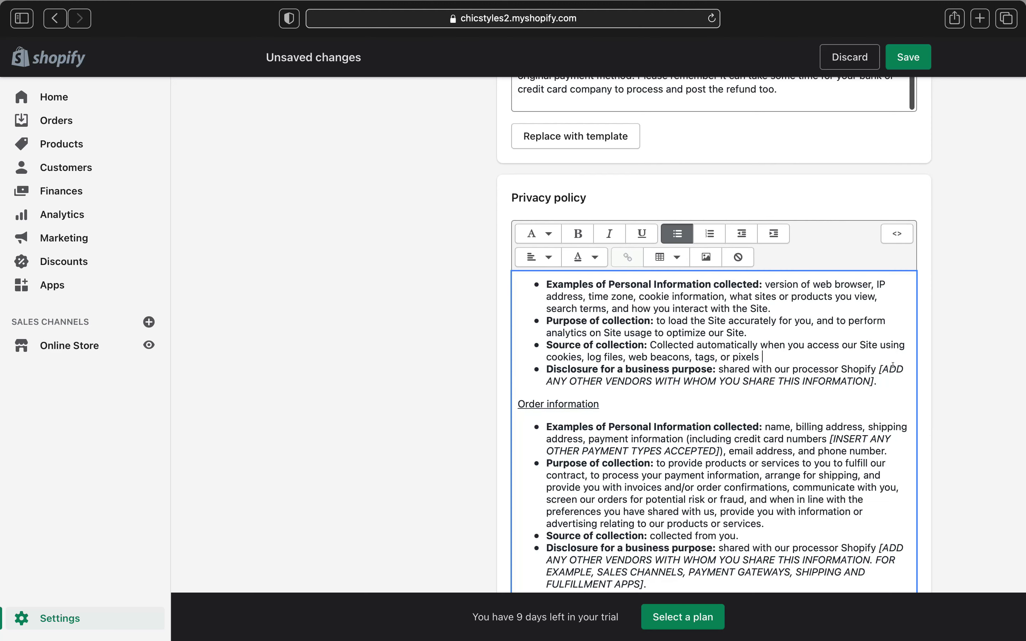
drag(876, 369, 877, 381)
key(BackSpace)
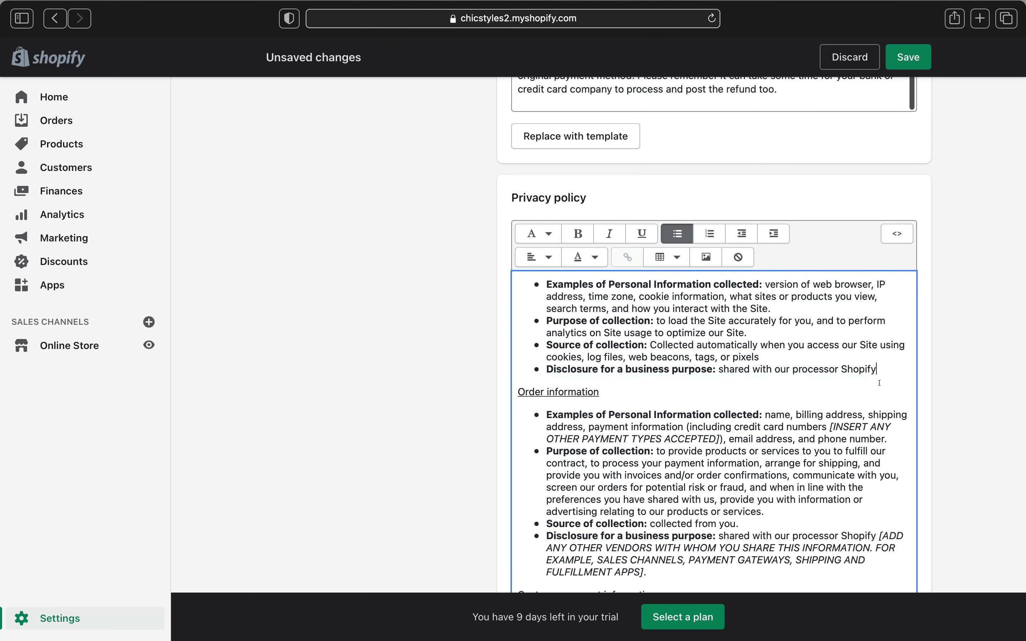
scroll(887, 418, down, 8)
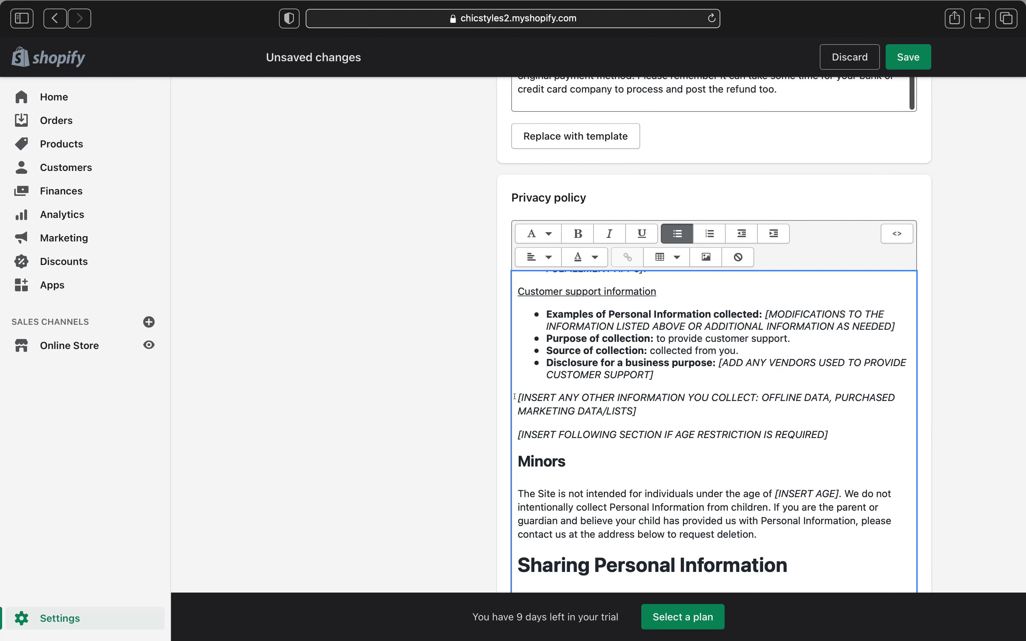
drag(517, 396, 830, 435)
key(BackSpace)
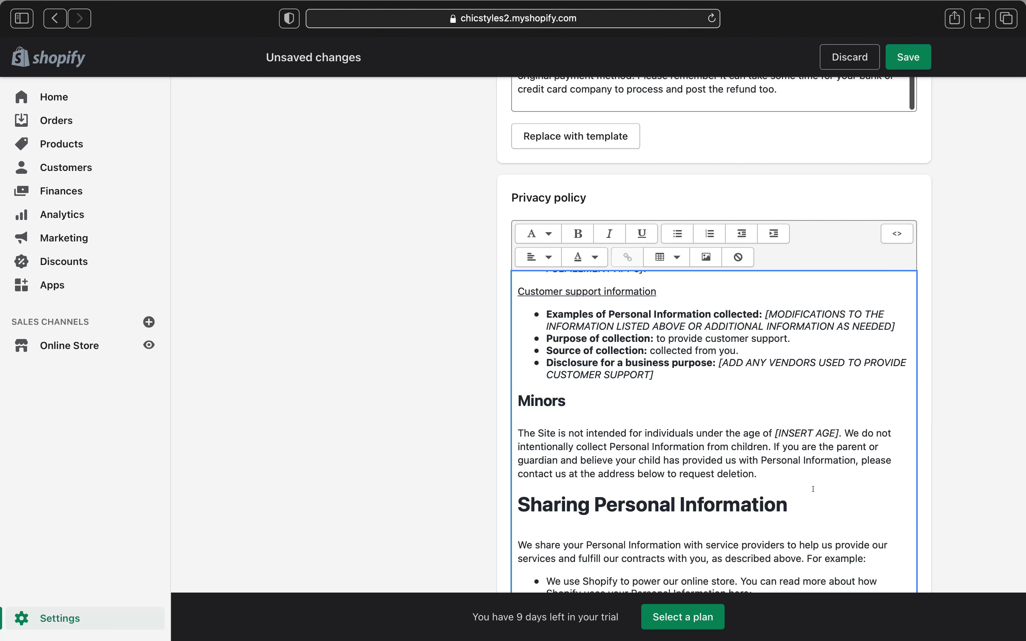
Step: Scroll through the rest of the Privacy policy down to the empty Terms of service section
scroll(805, 436, down, 3)
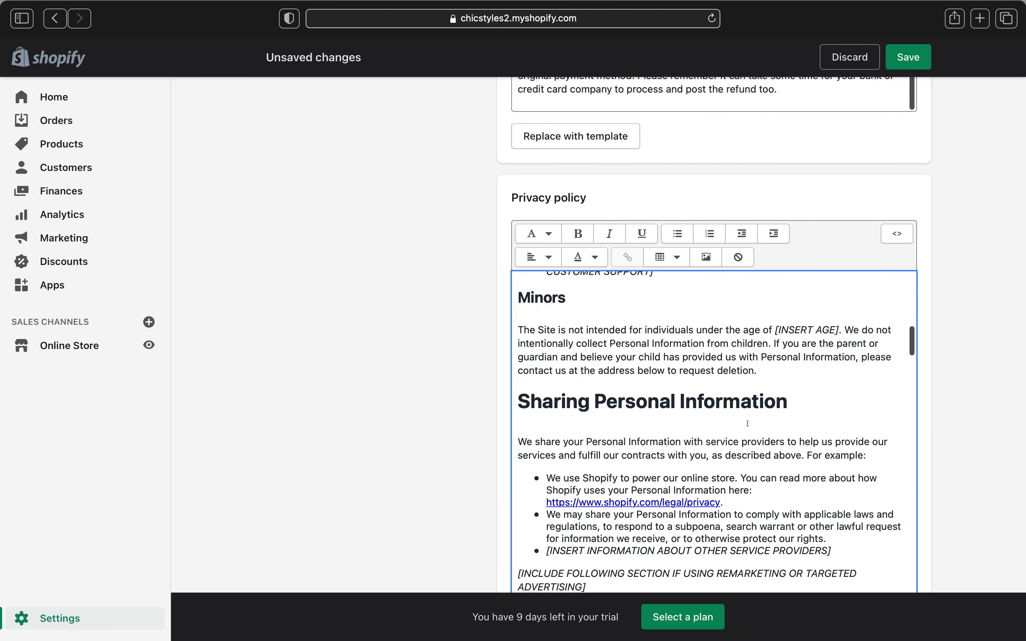
scroll(626, 378, up, 10)
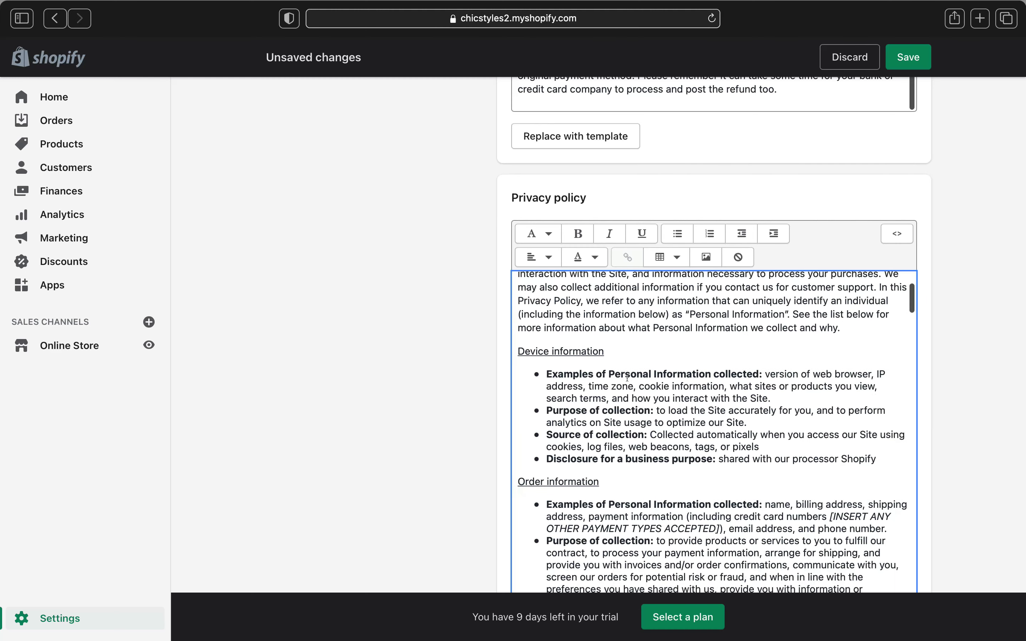
scroll(627, 378, up, 5)
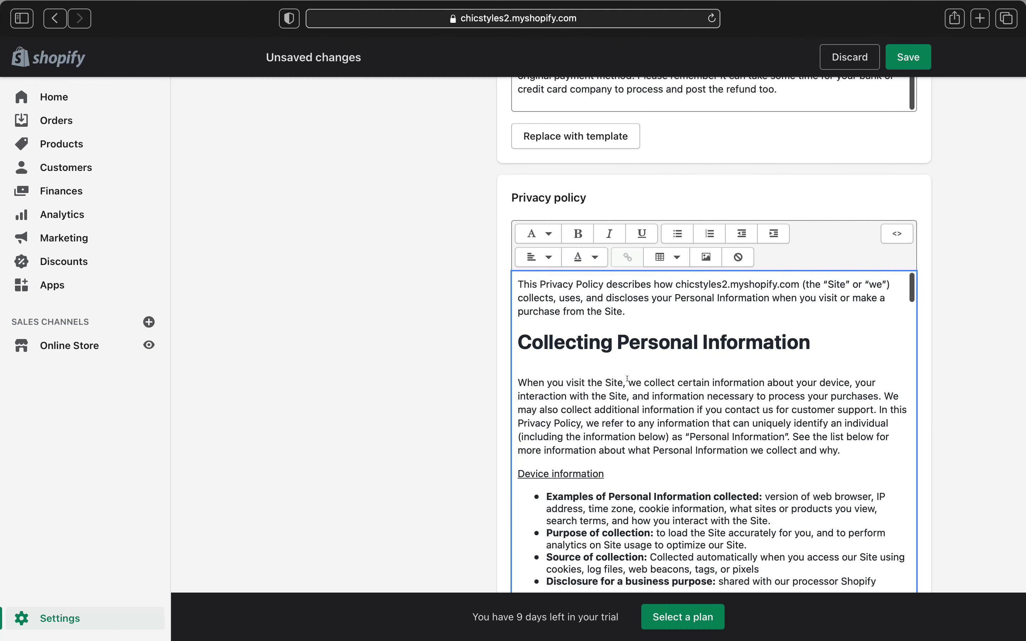
scroll(627, 378, down, 9)
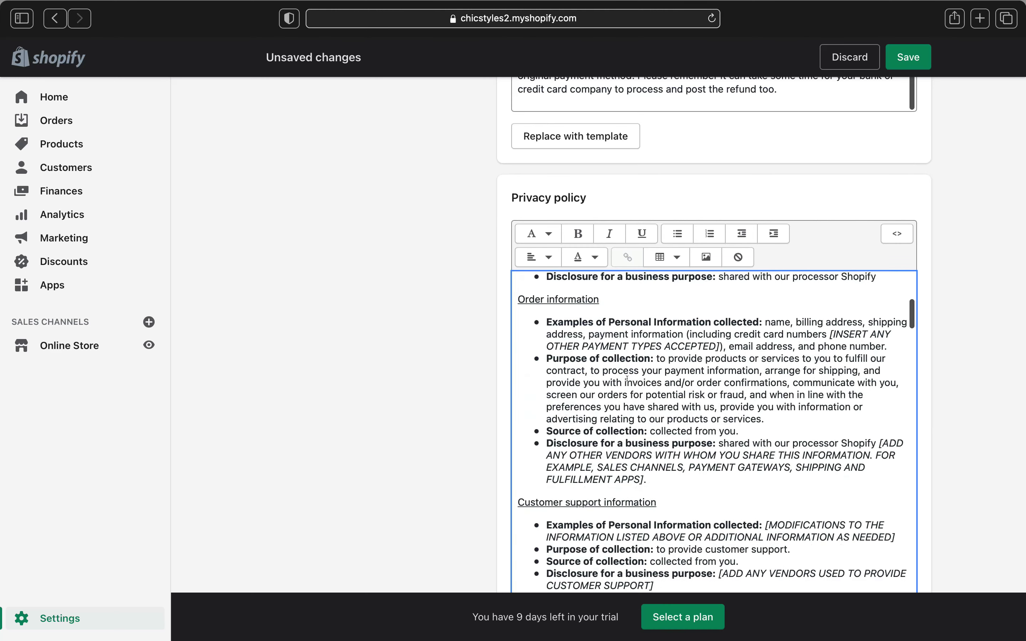
scroll(627, 378, down, 5)
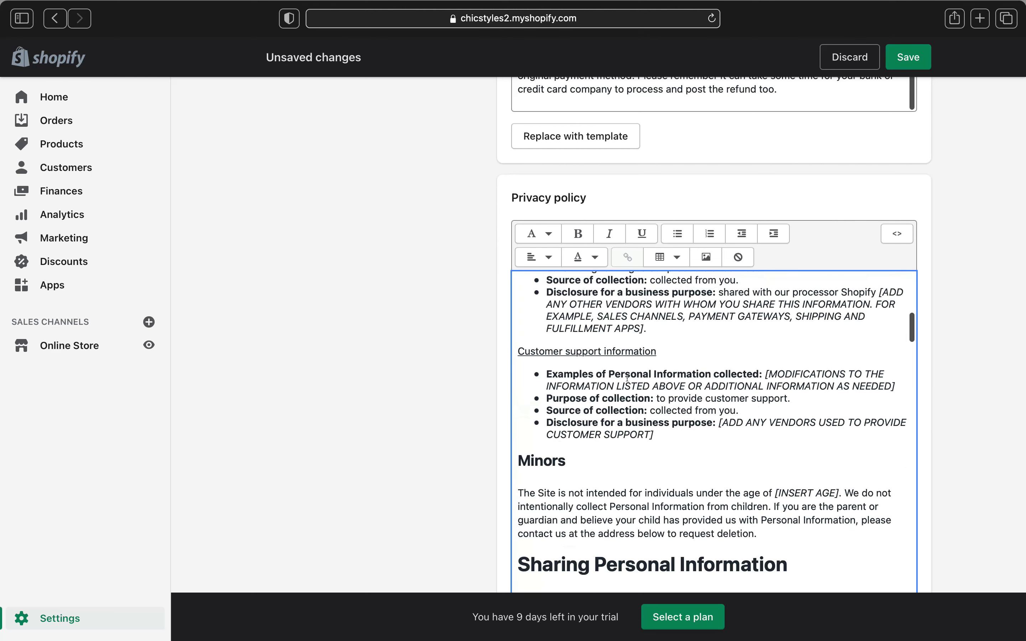
scroll(627, 378, down, 1)
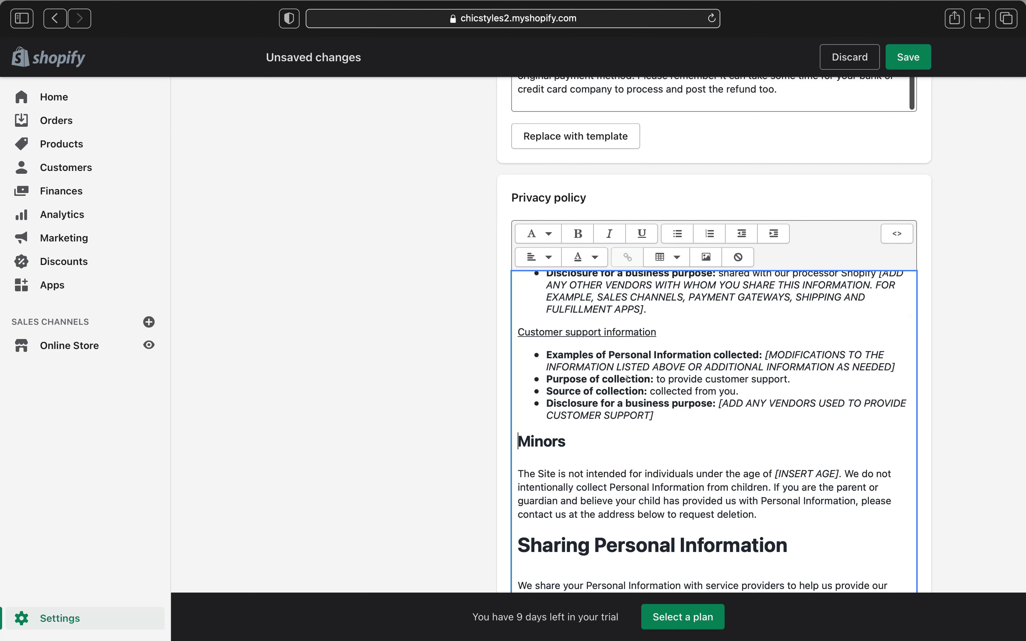
scroll(627, 420, down, 3)
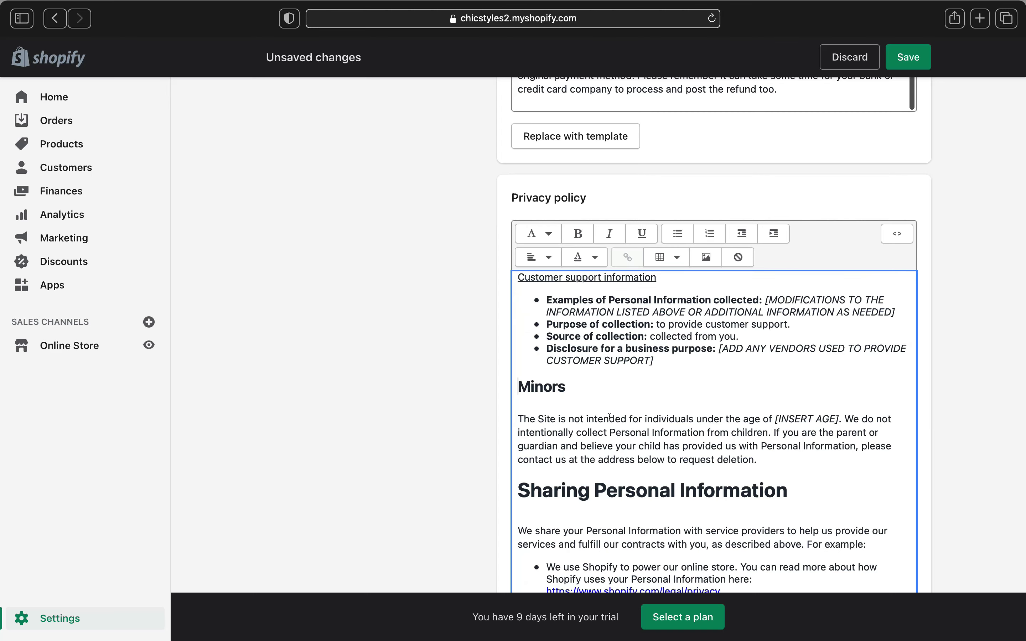
scroll(609, 417, down, 10)
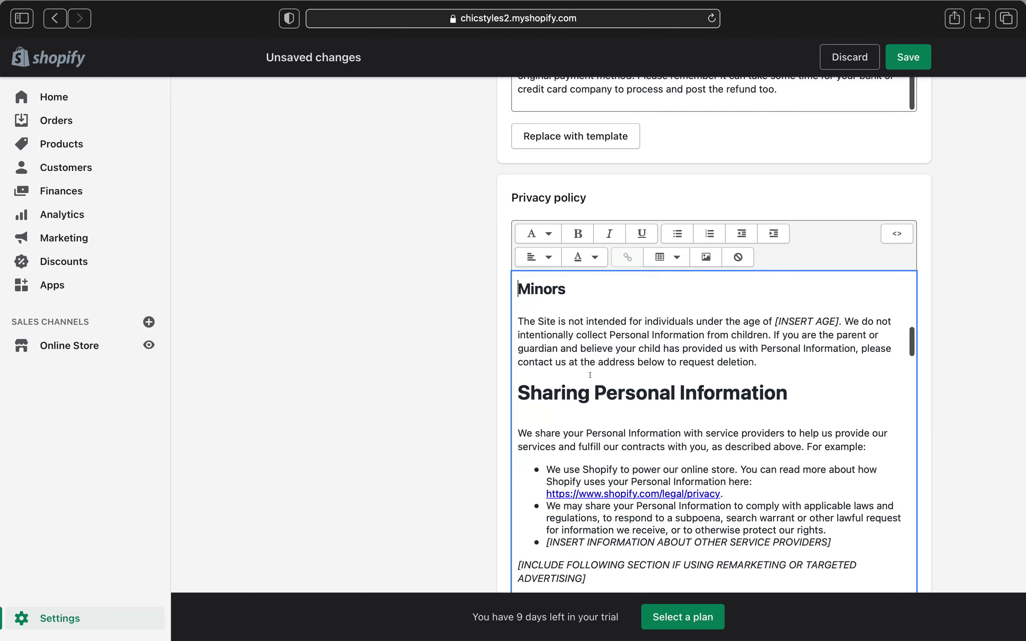
scroll(590, 374, down, 15)
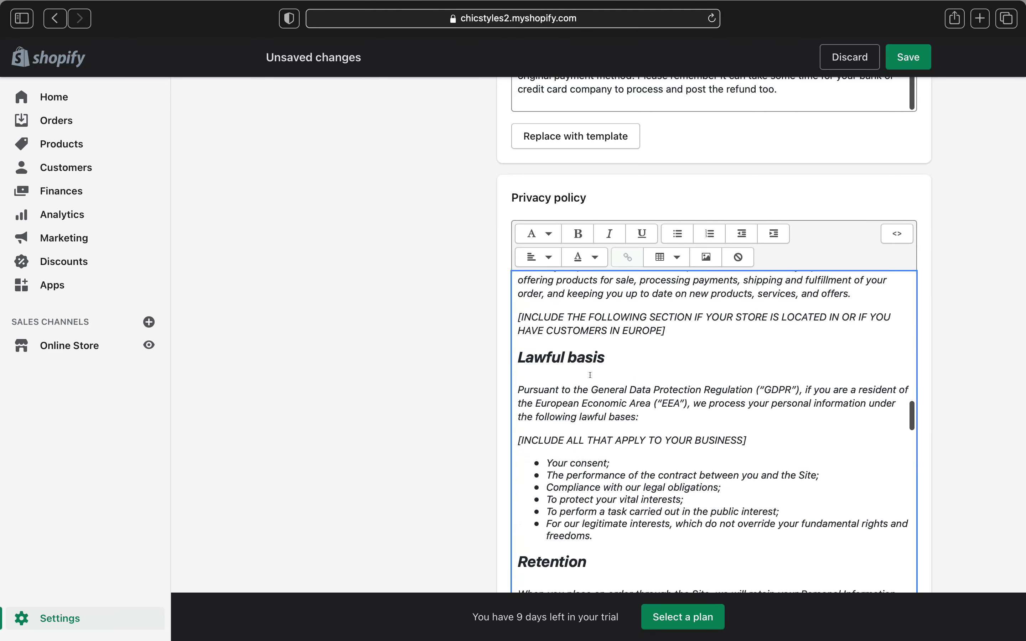
scroll(589, 374, down, 15)
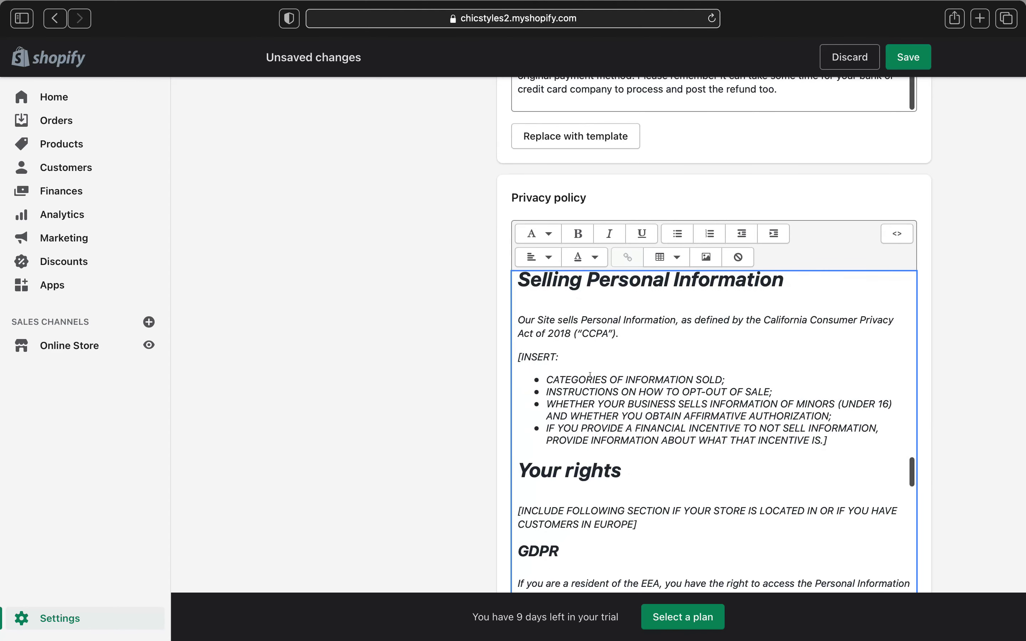
scroll(589, 375, down, 20)
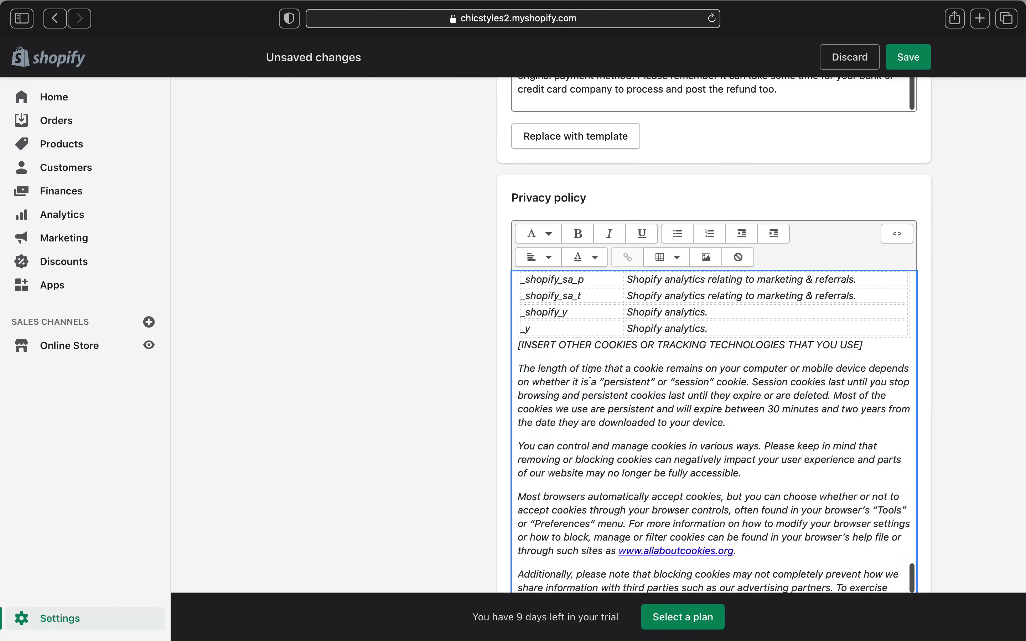
scroll(590, 375, up, 1)
scroll(630, 359, down, 12)
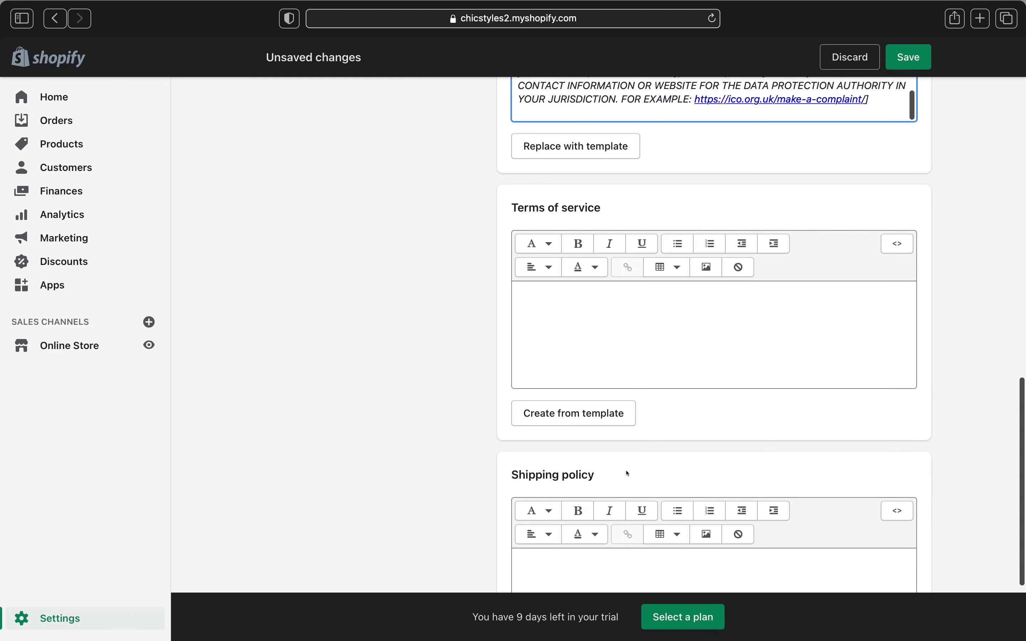
Step: Generate the Terms of service template through Section 20 - Contact Information and review it
click(594, 415)
scroll(632, 370, down, 20)
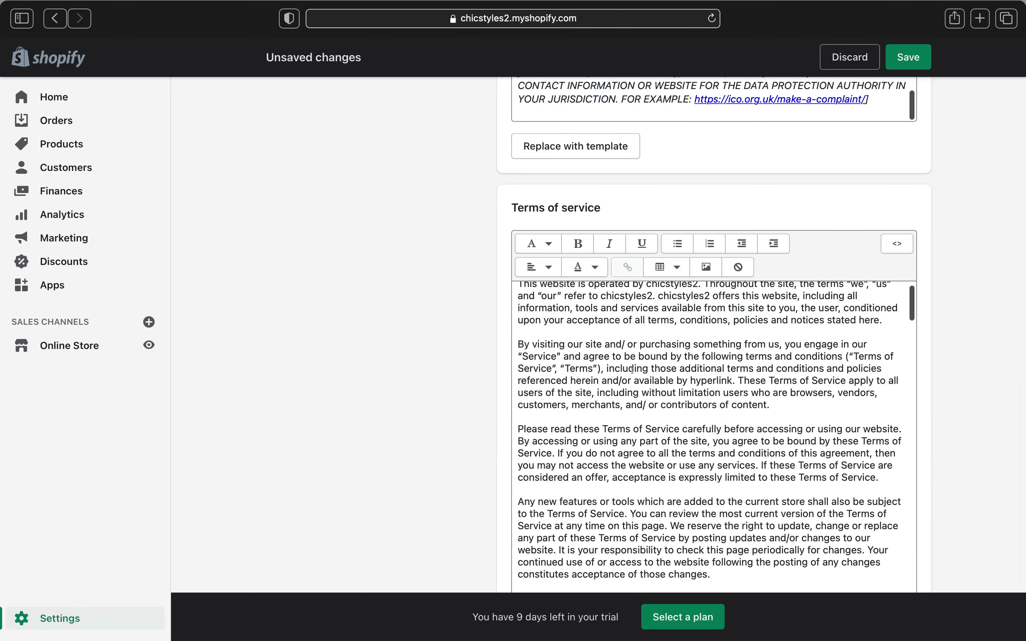
scroll(632, 370, down, 20)
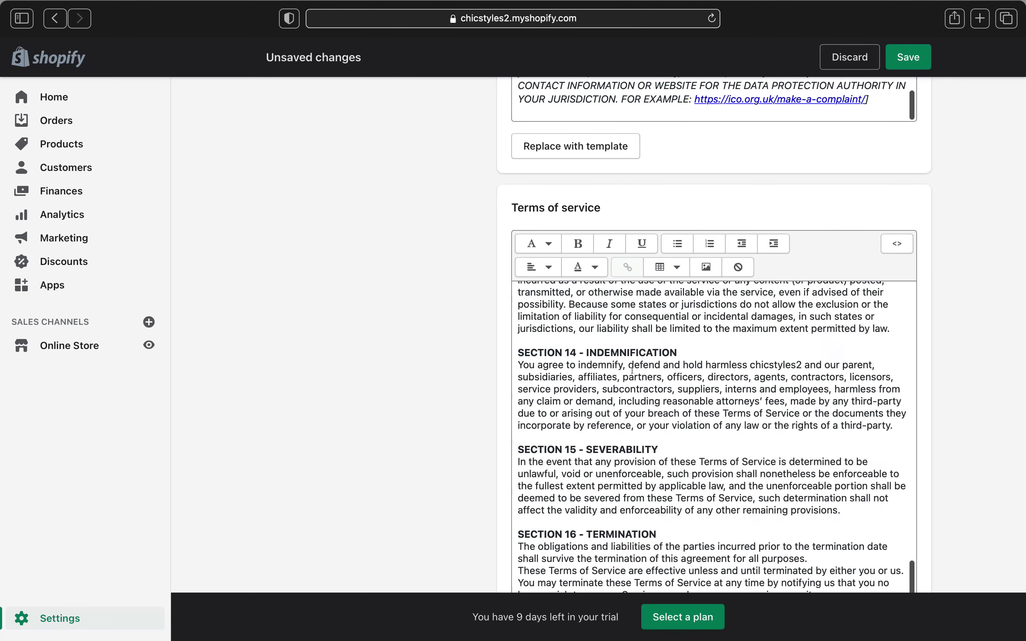
scroll(632, 370, up, 1)
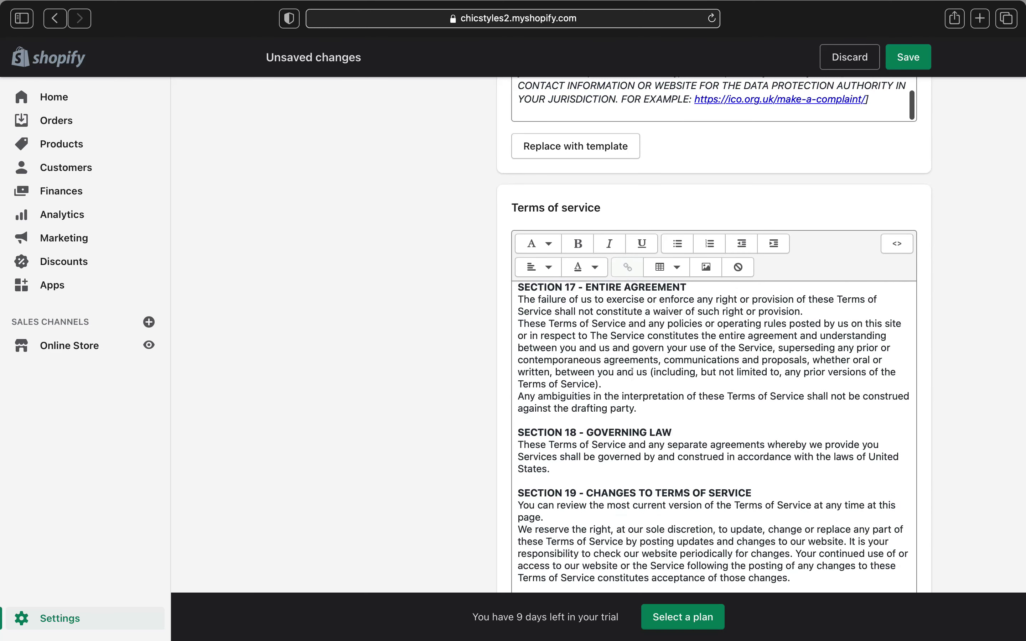
scroll(632, 372, down, 10)
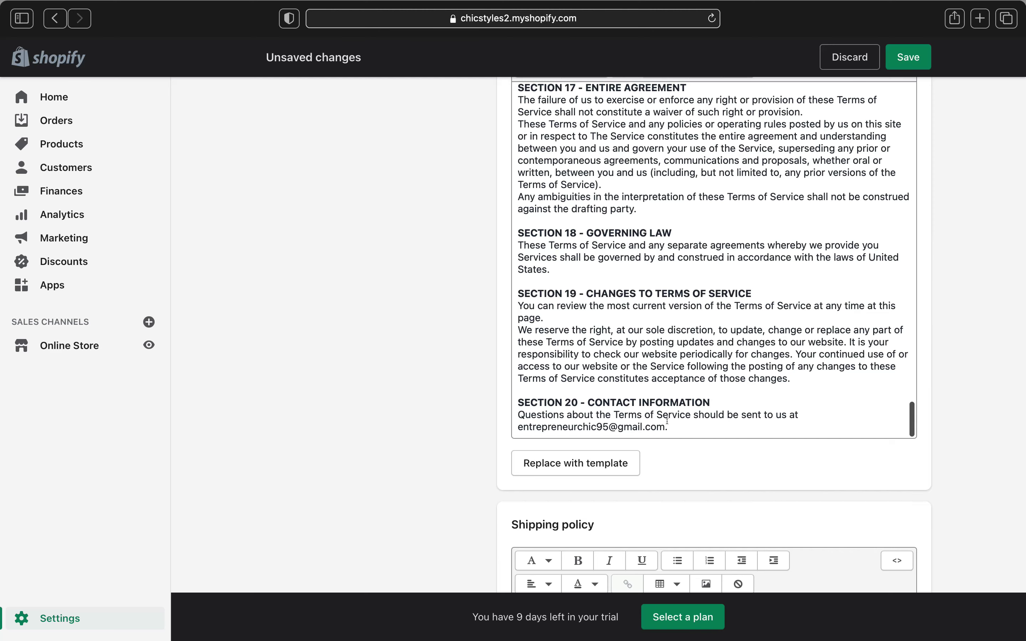
scroll(667, 421, down, 5)
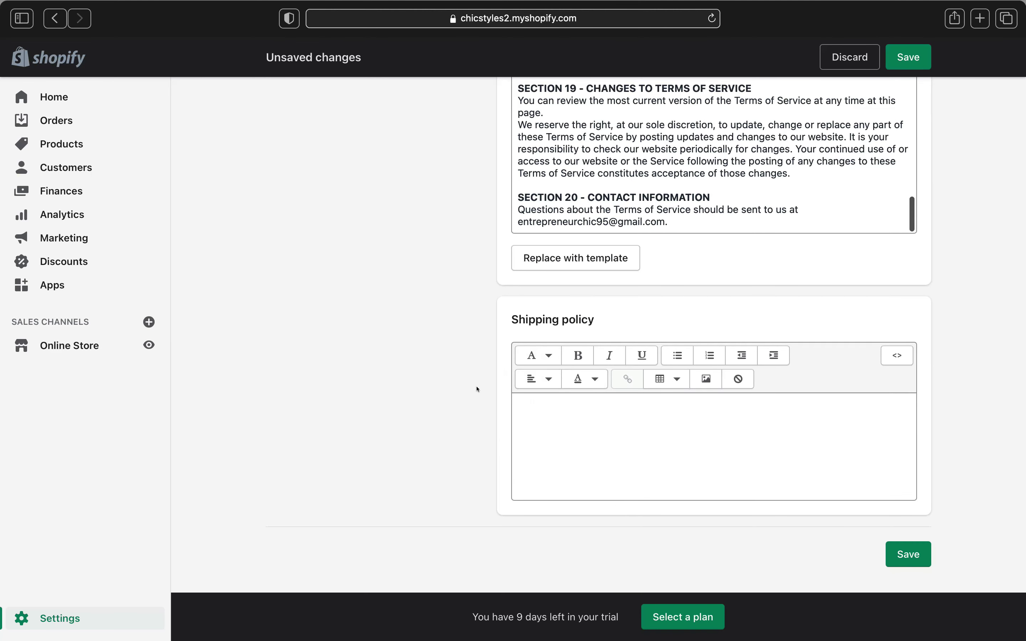
Step: Write 'Tell your customers how long does it take to process your shipment etc' as the Shipping policy
click(632, 432)
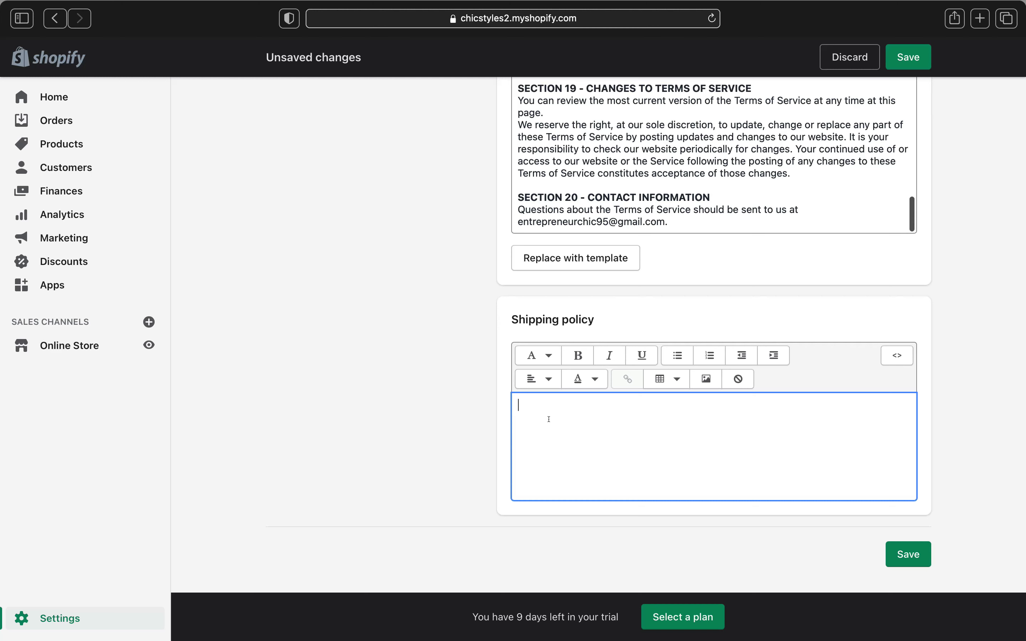
text(Tell your customers how long )
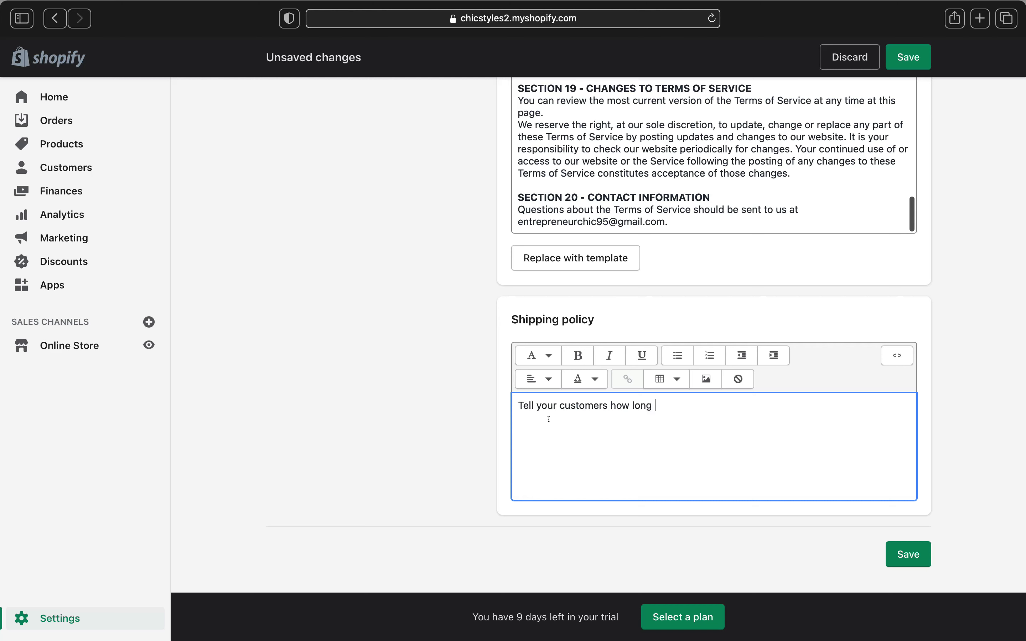
text(does it take to process your shipment etc)
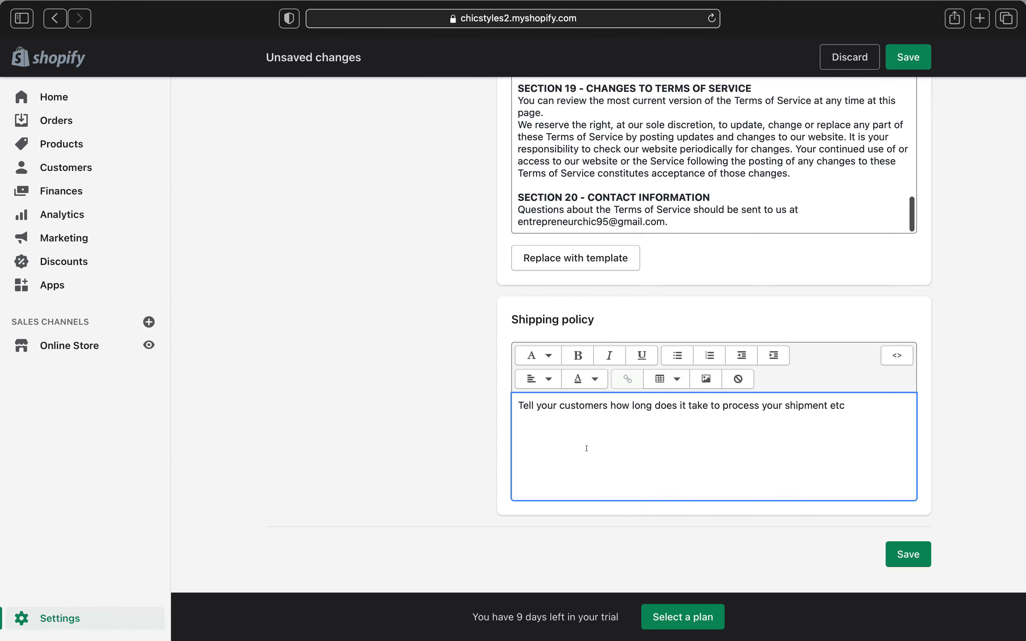
scroll(720, 179, up, 20)
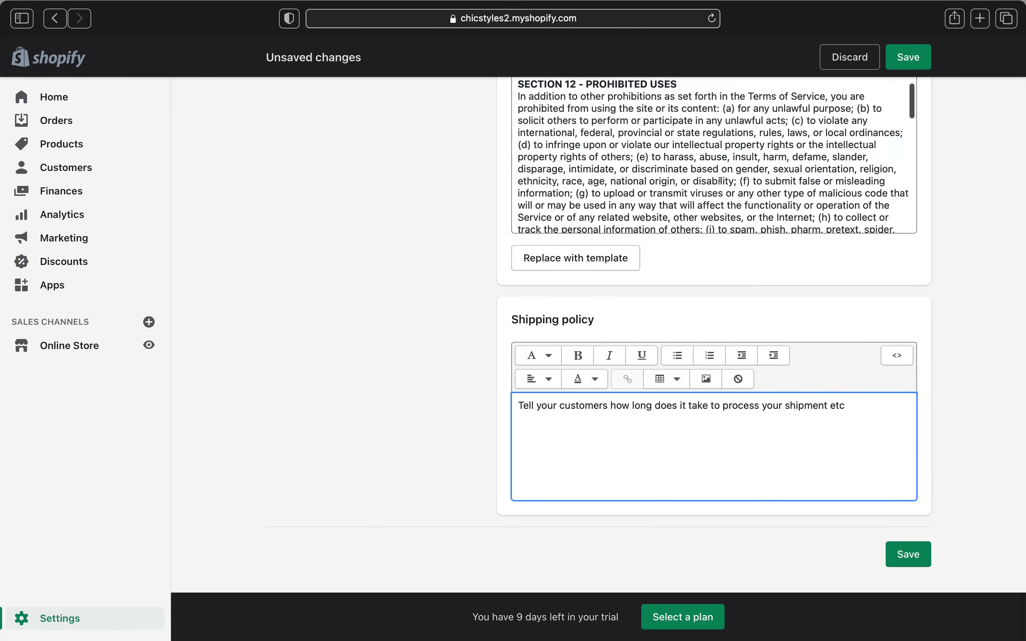
scroll(719, 180, up, 20)
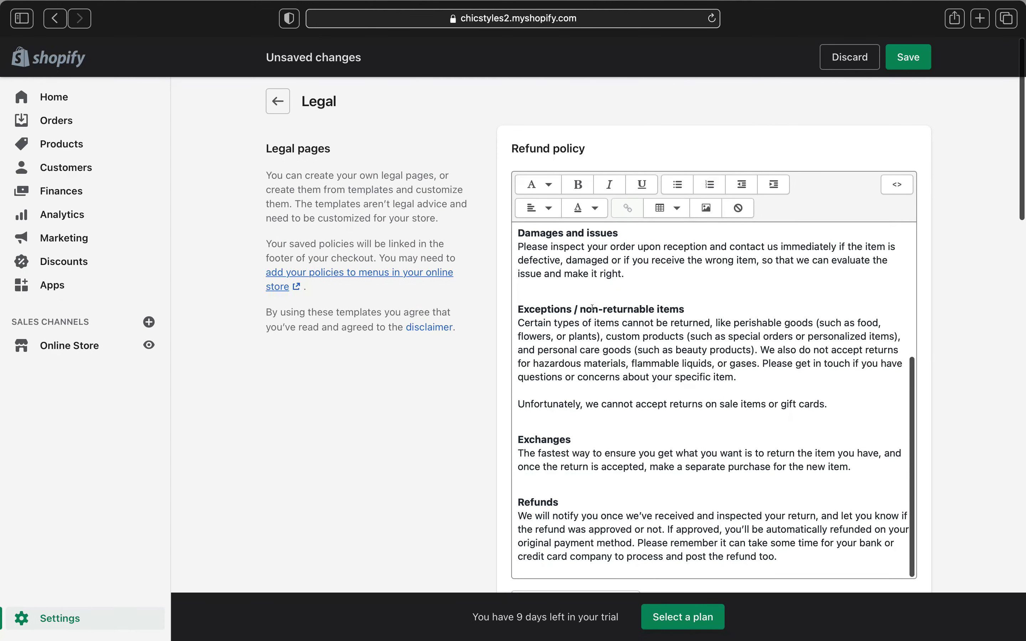
Step: Save all four legal policies and scroll through the saved Refund policy sections
click(908, 56)
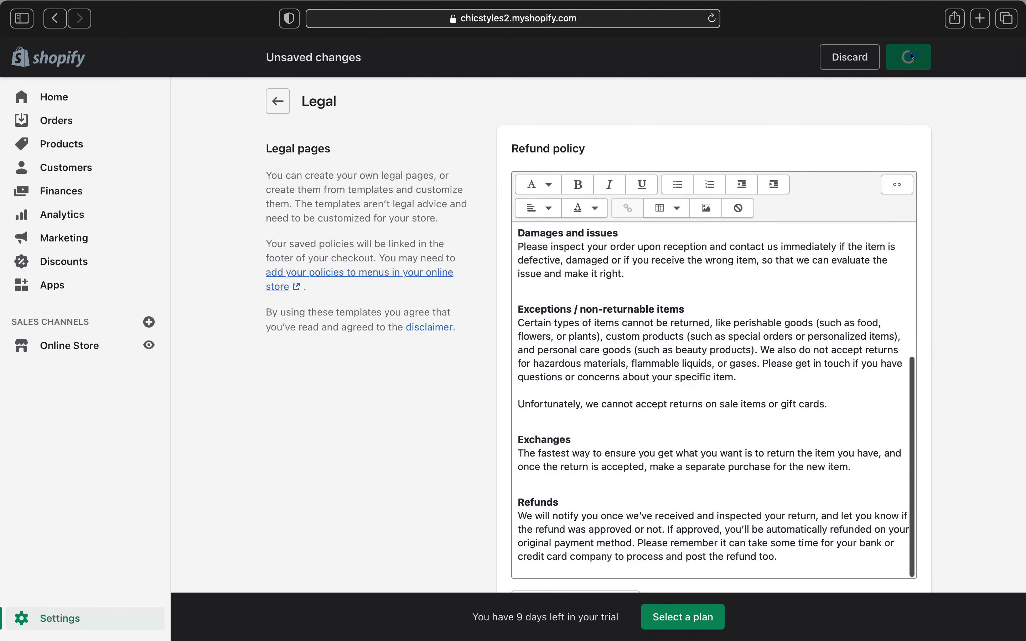
scroll(606, 235, up, 5)
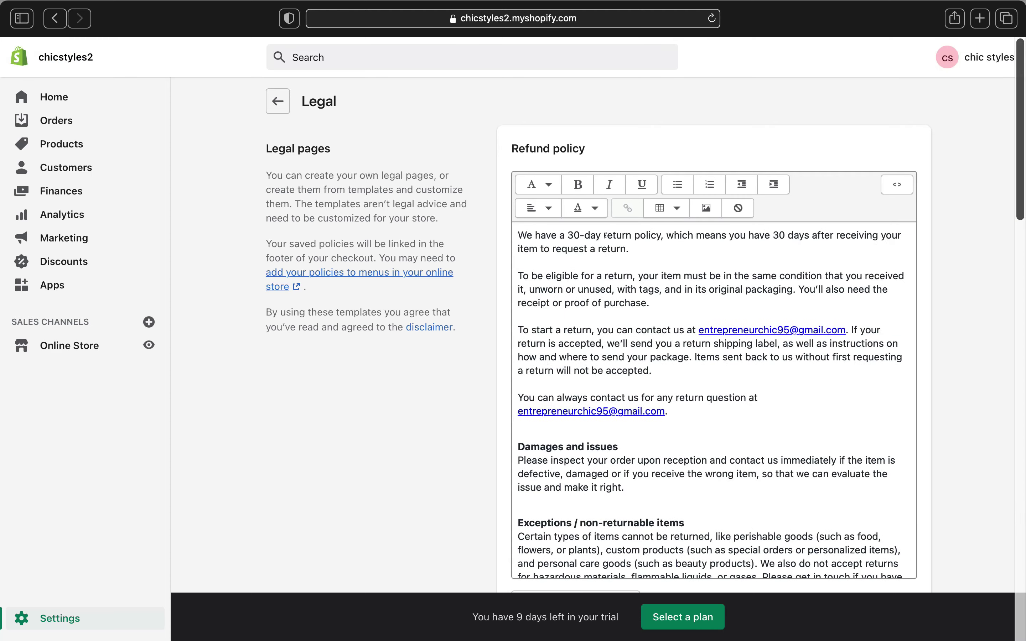
scroll(593, 297, down, 3)
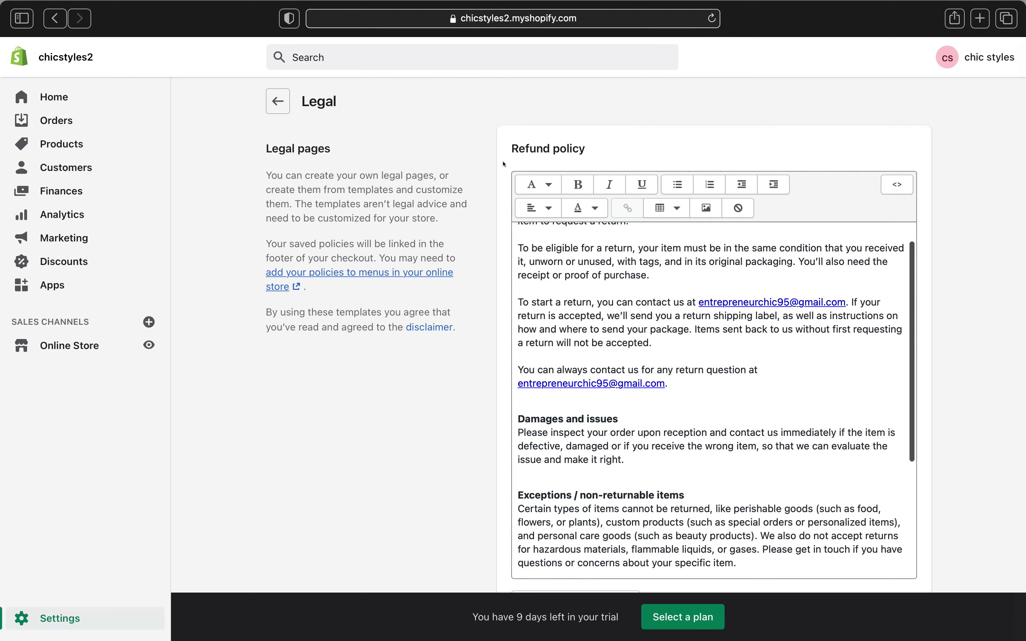
scroll(489, 122, down, 2)
scroll(490, 123, down, 10)
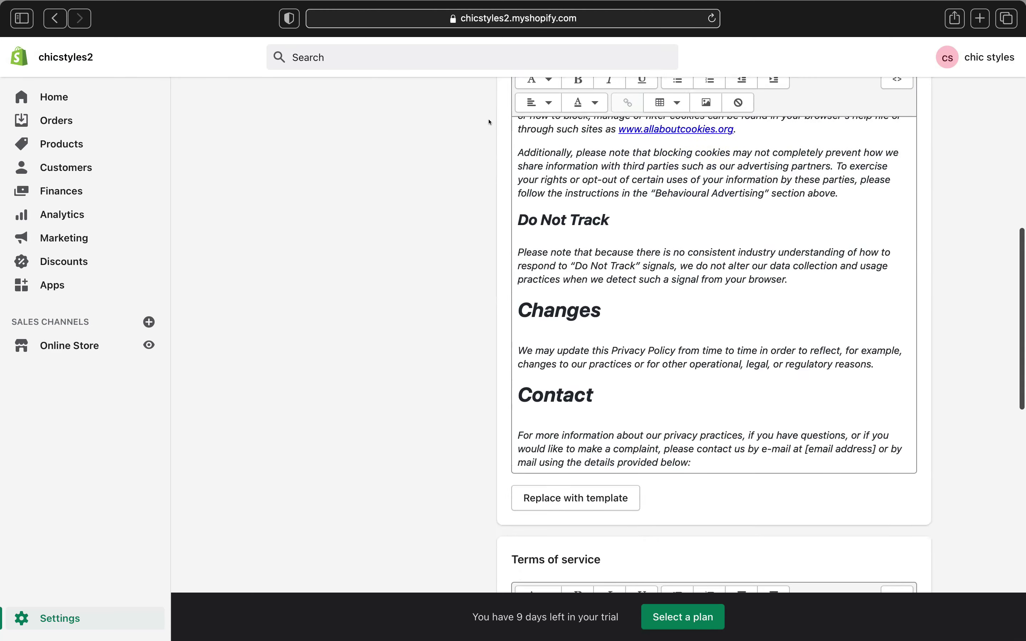
scroll(490, 122, down, 10)
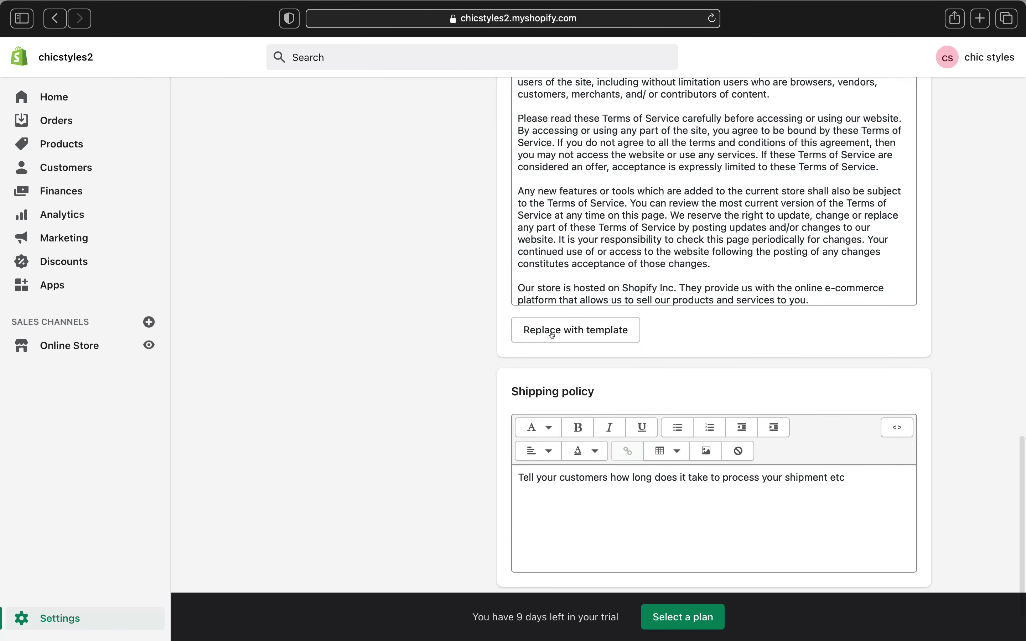
scroll(430, 302, down, 3)
scroll(431, 302, up, 20)
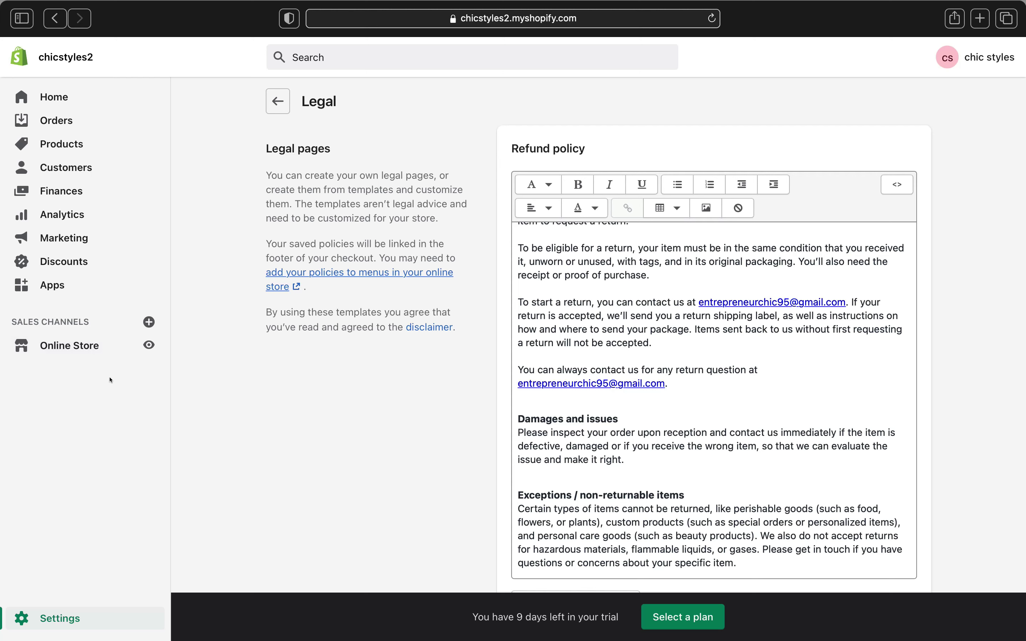
Step: Go to Online Store > Navigation and open the Footer menu
click(82, 347)
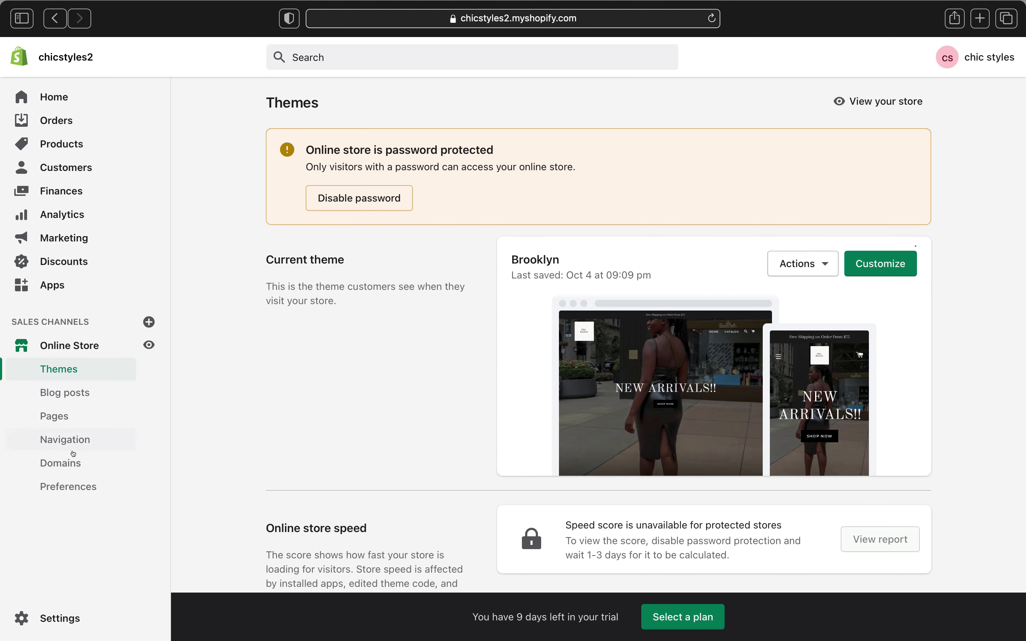
click(64, 441)
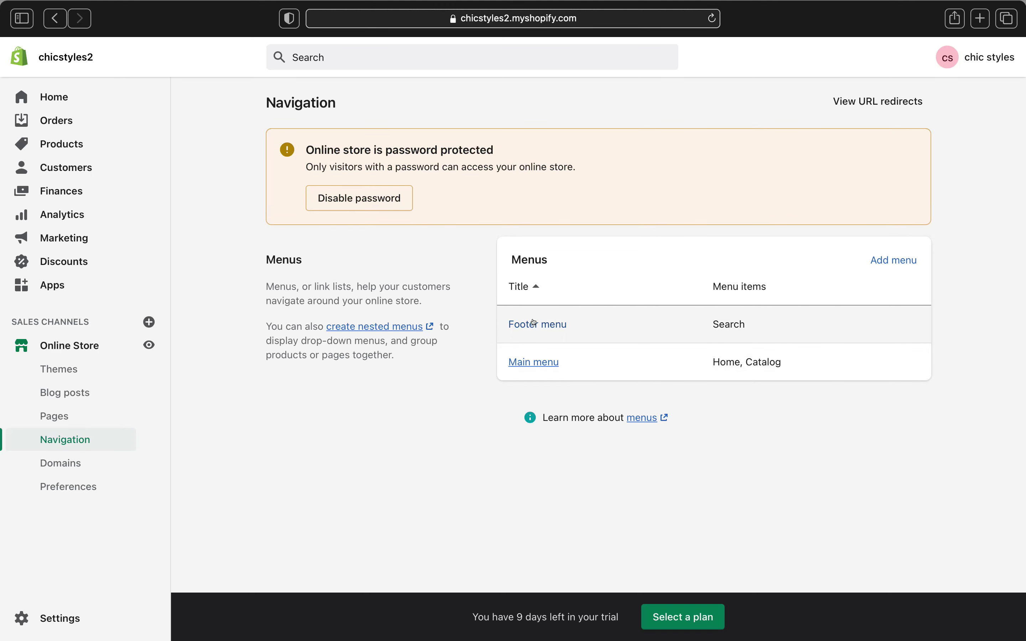
click(537, 325)
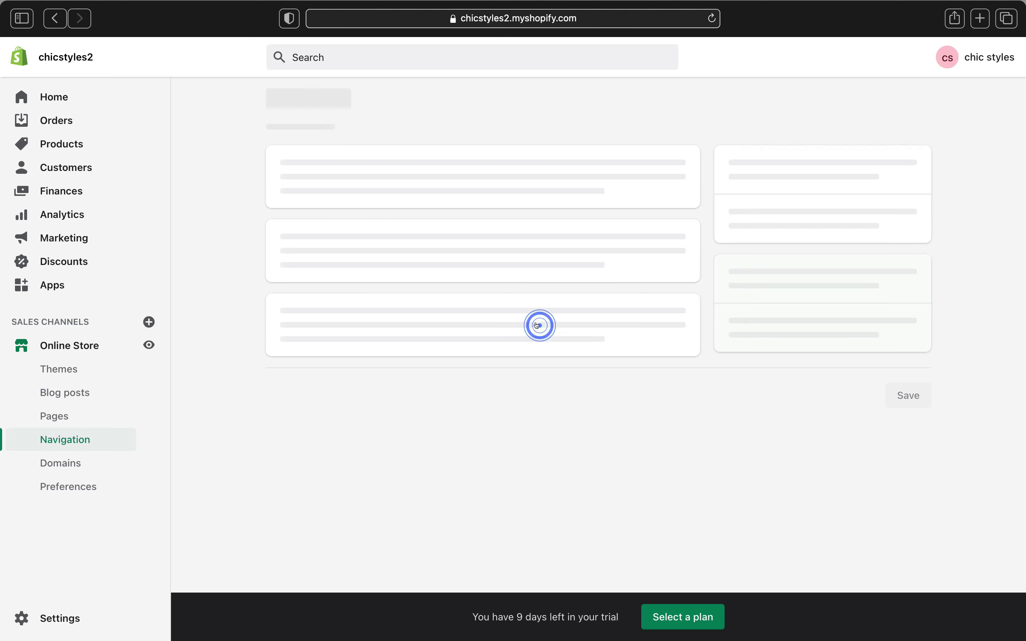